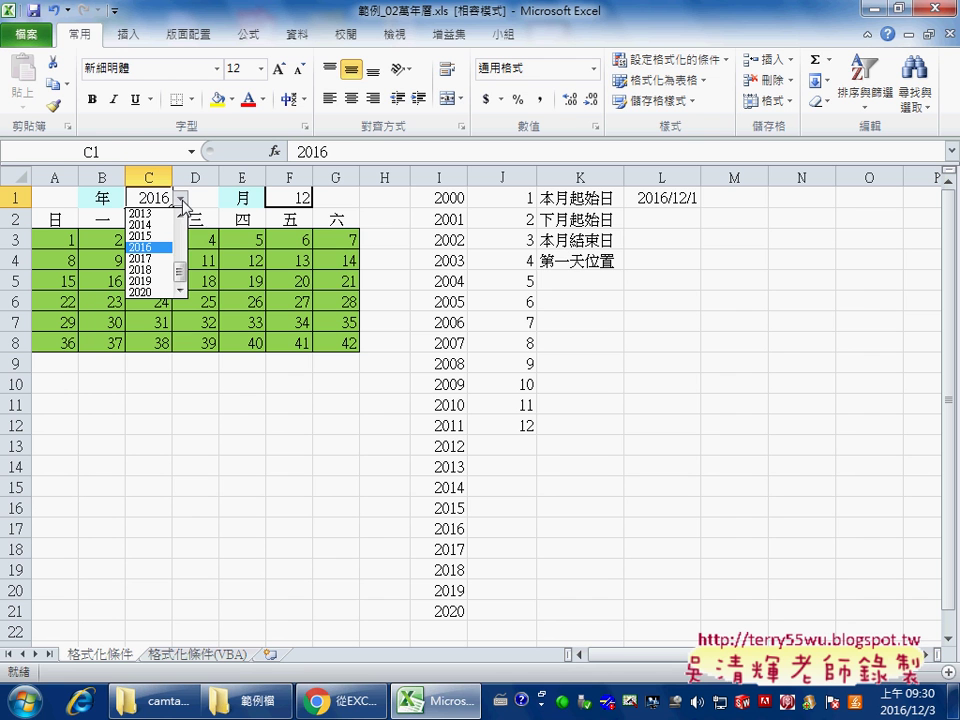
Step: Select the 2000–2020 year cells I1:I21, dismissing the activation warning, to show they are named 年
drag(181, 278, 184, 240)
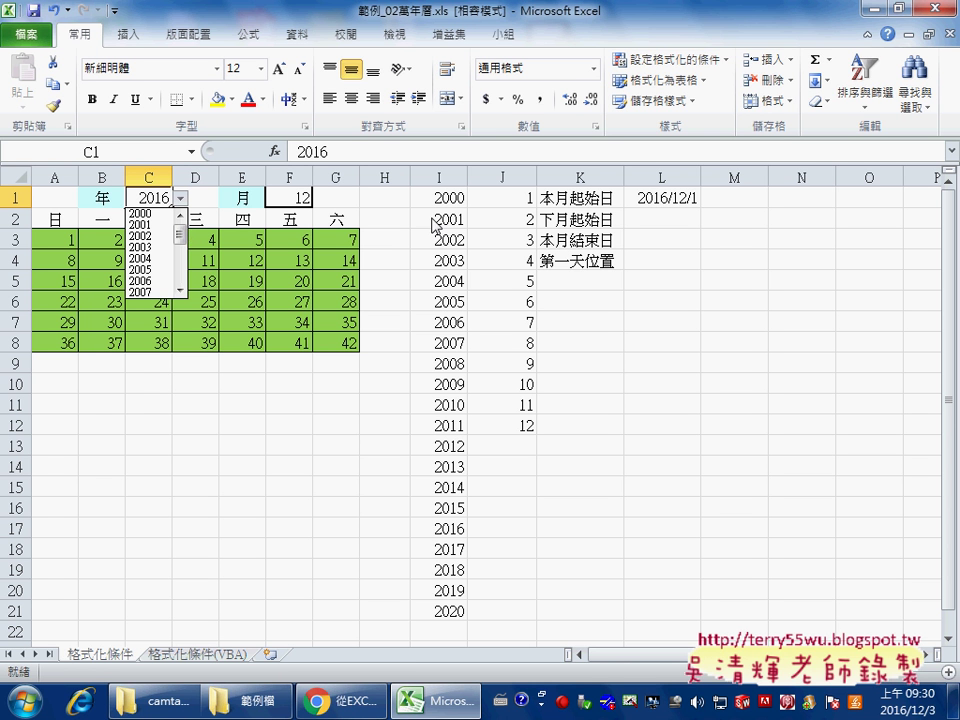
click(442, 607)
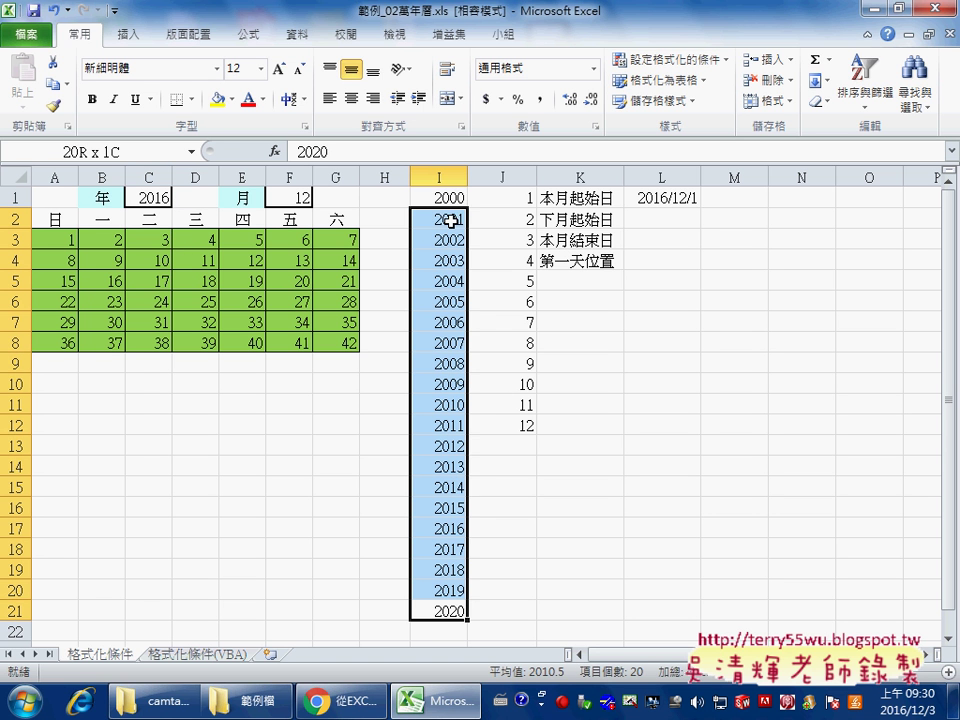
drag(442, 607, 438, 200)
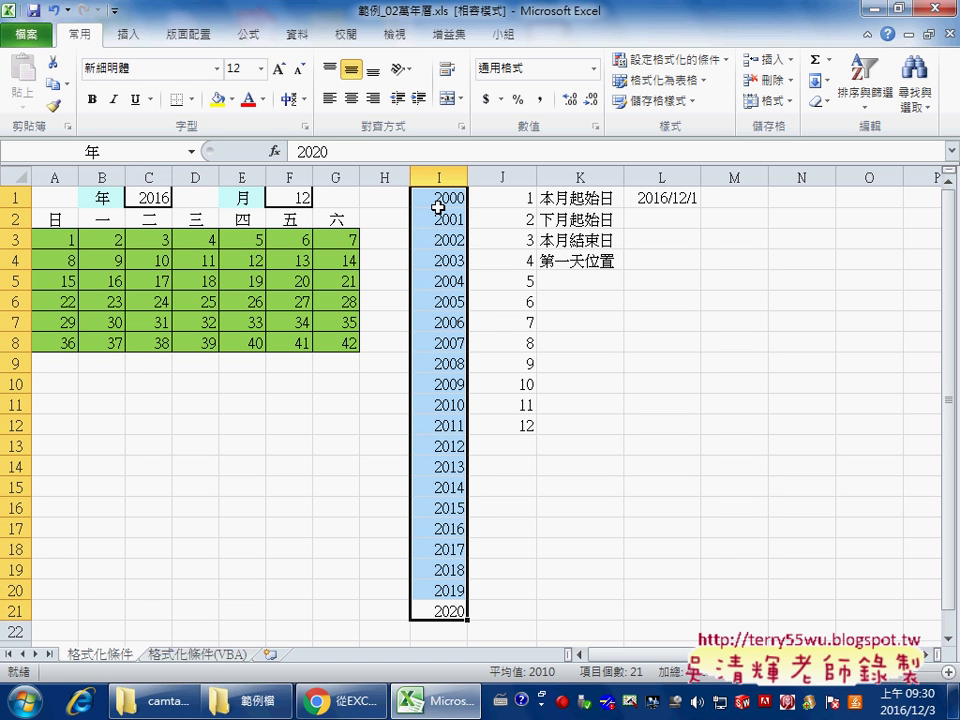
click(678, 513)
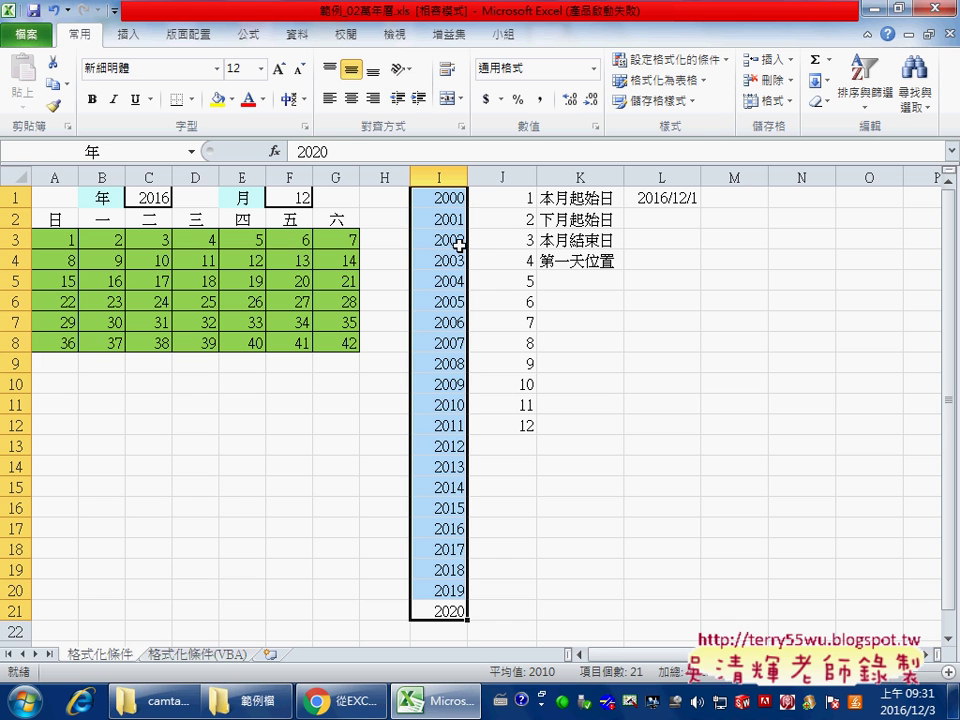
drag(443, 198, 450, 613)
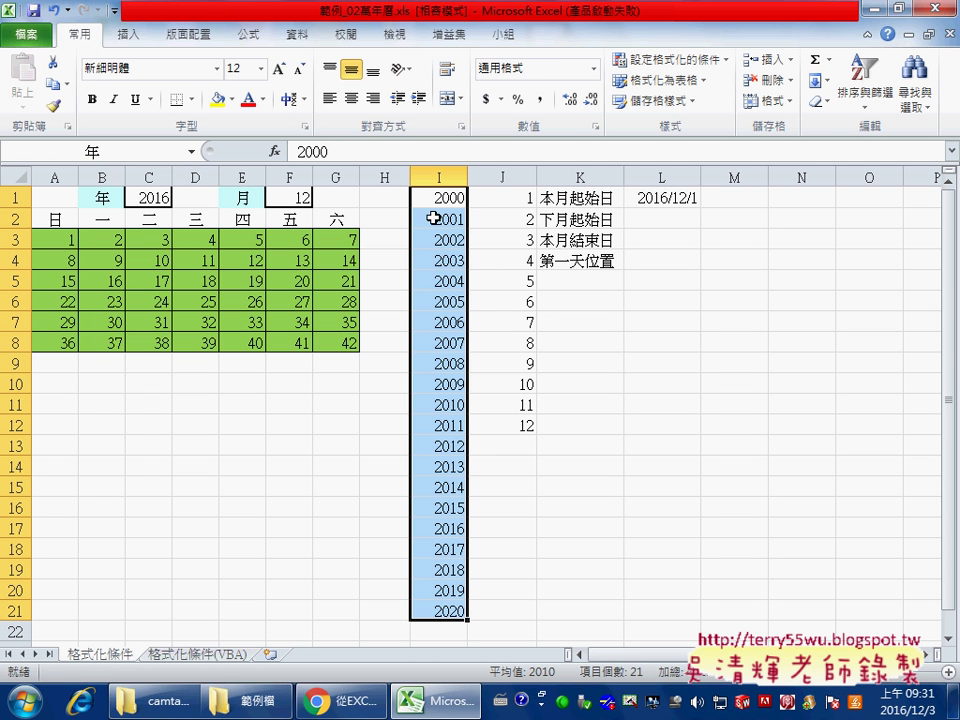
click(248, 34)
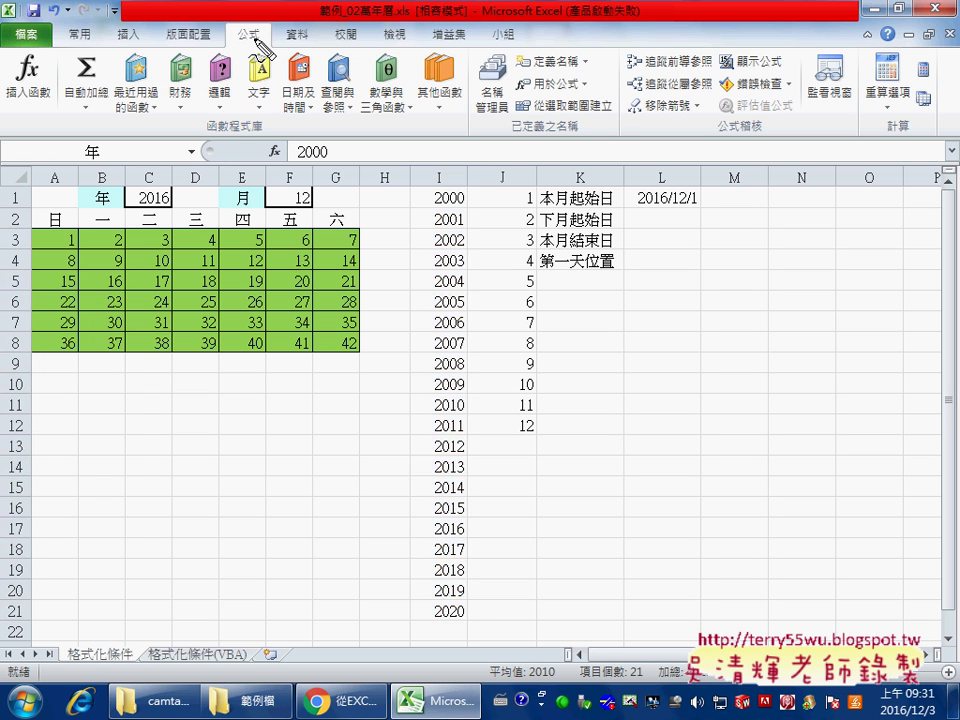
Step: Mark 定義名稱, the name 年 and the column I years in red, then clear the marks
drag(262, 42, 260, 28)
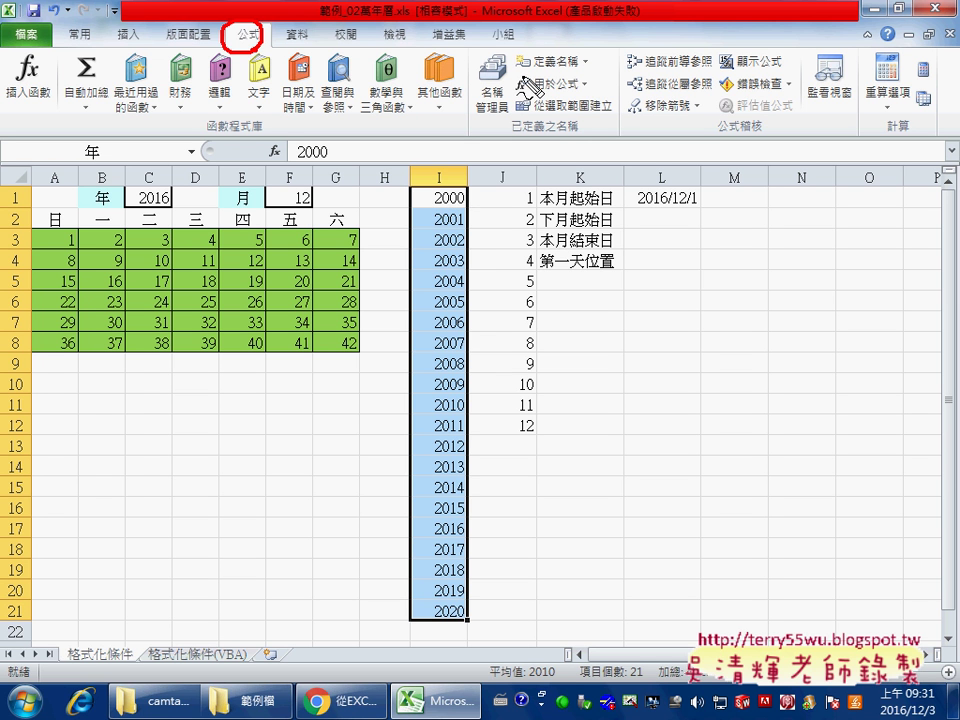
mouse_move(523, 73)
mouse_down()
mouse_move(588, 71)
mouse_move(586, 54)
mouse_up()
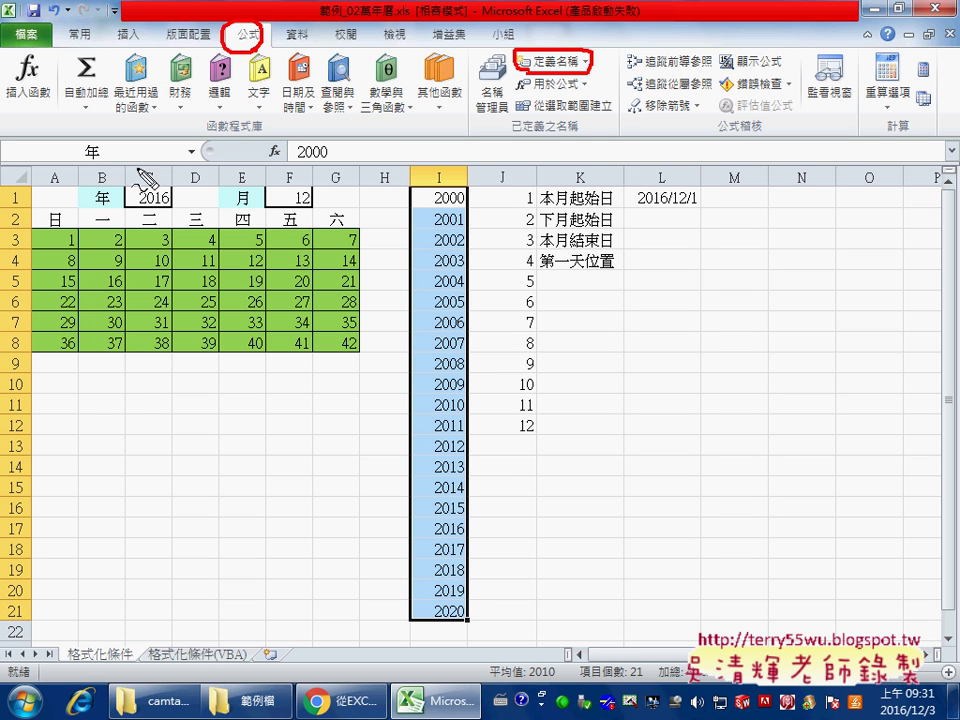
mouse_move(50, 165)
mouse_down()
mouse_move(112, 146)
mouse_move(138, 170)
mouse_up()
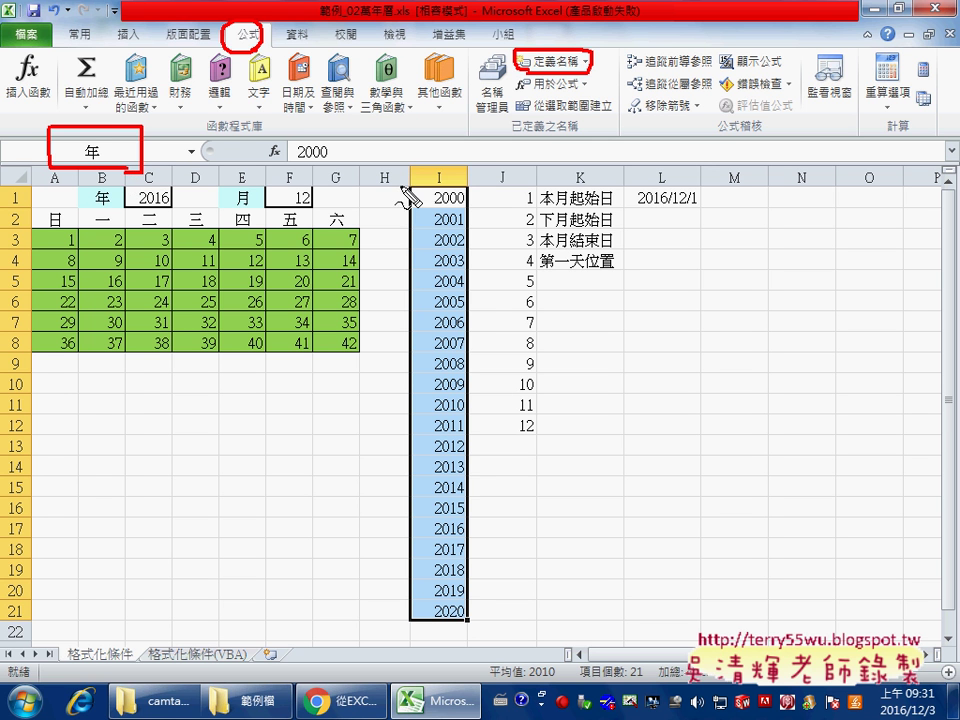
mouse_move(401, 182)
mouse_down()
mouse_move(410, 608)
mouse_move(478, 622)
mouse_up()
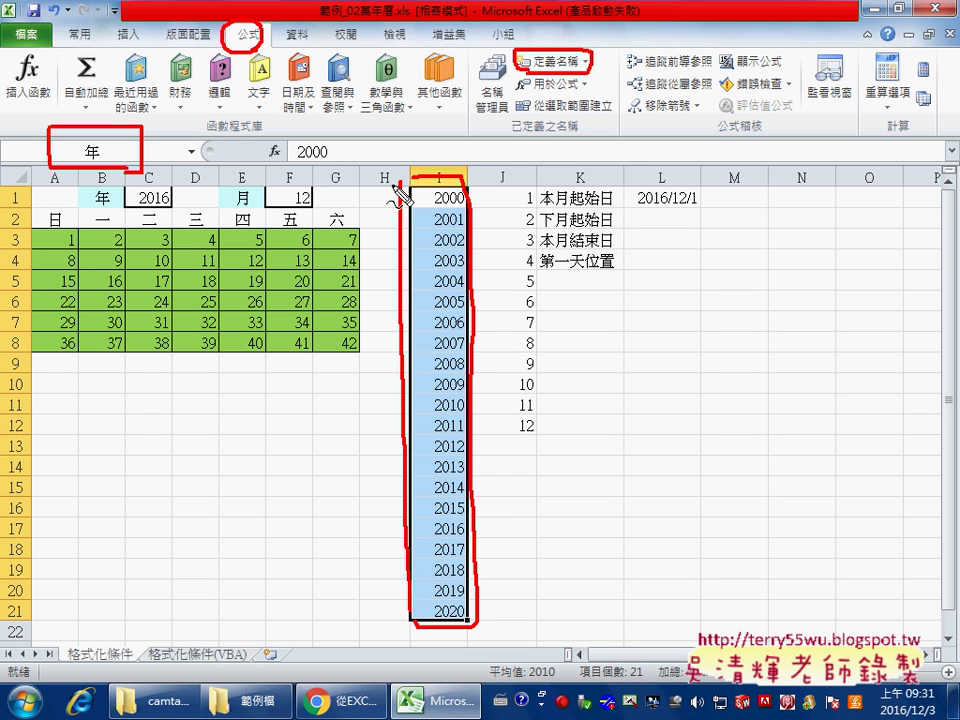
mouse_move(405, 186)
mouse_down()
mouse_move(263, 172)
mouse_move(210, 152)
mouse_up()
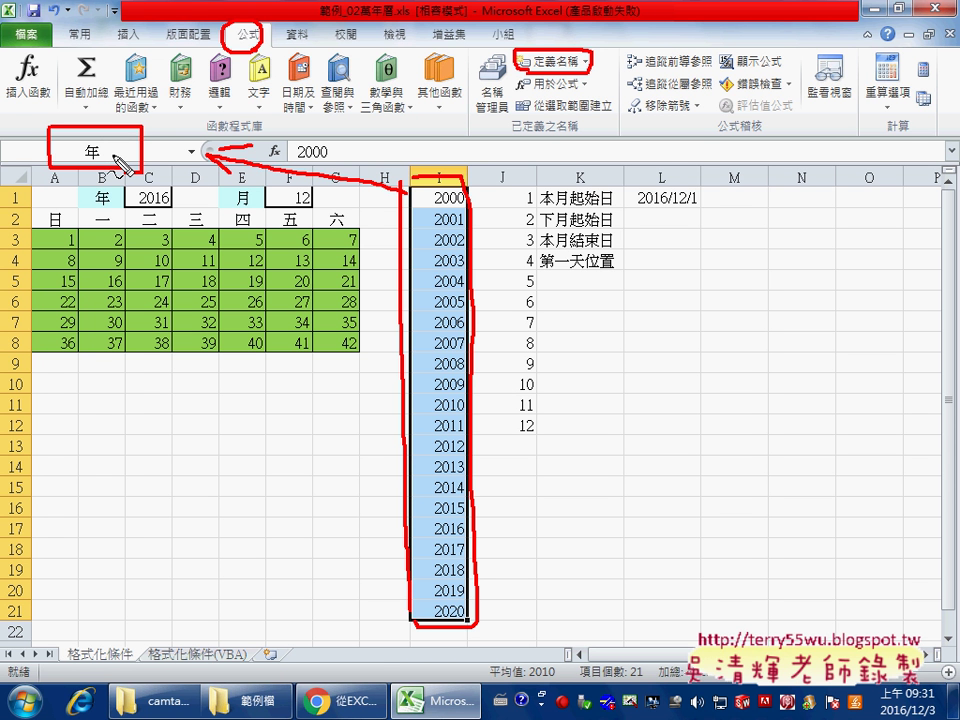
key(Escape)
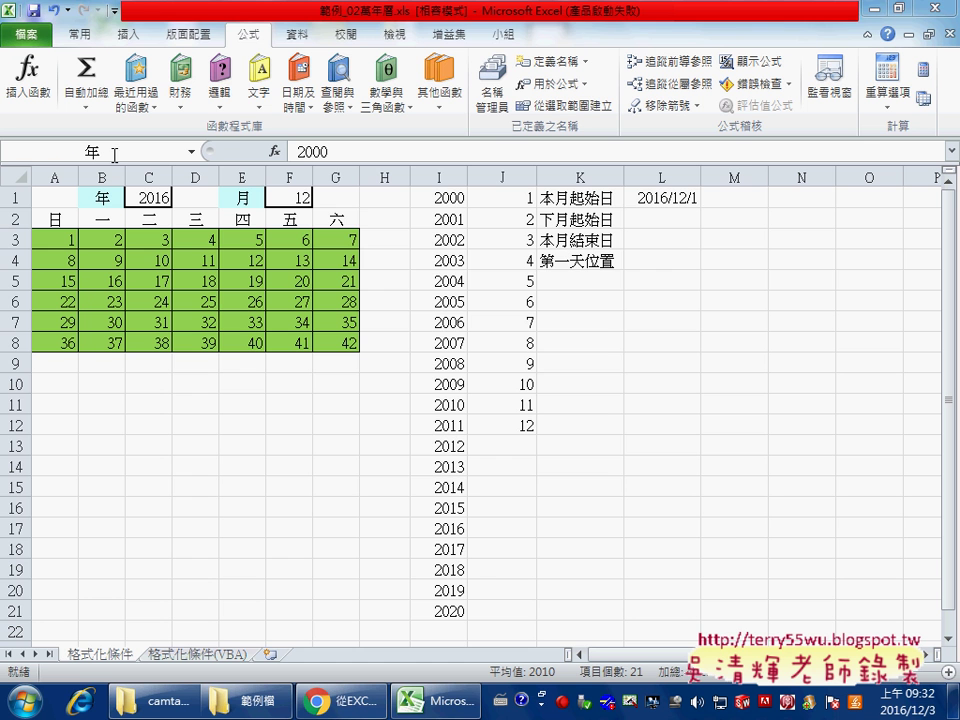
Step: Delete the name 年 in Name Manager, leaving only 月 defined
click(495, 105)
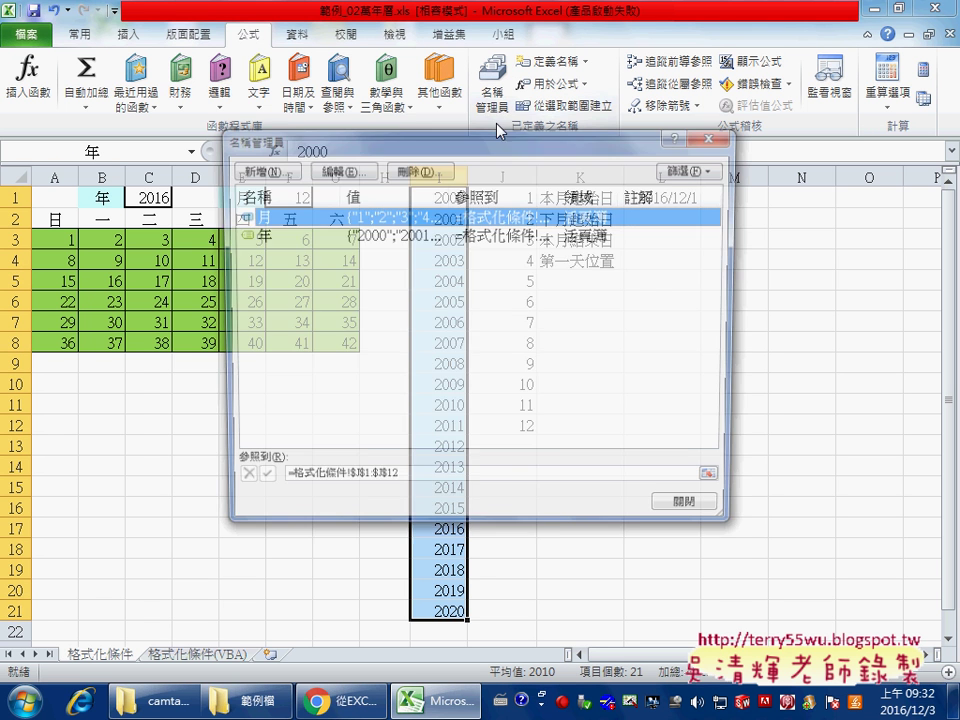
click(300, 235)
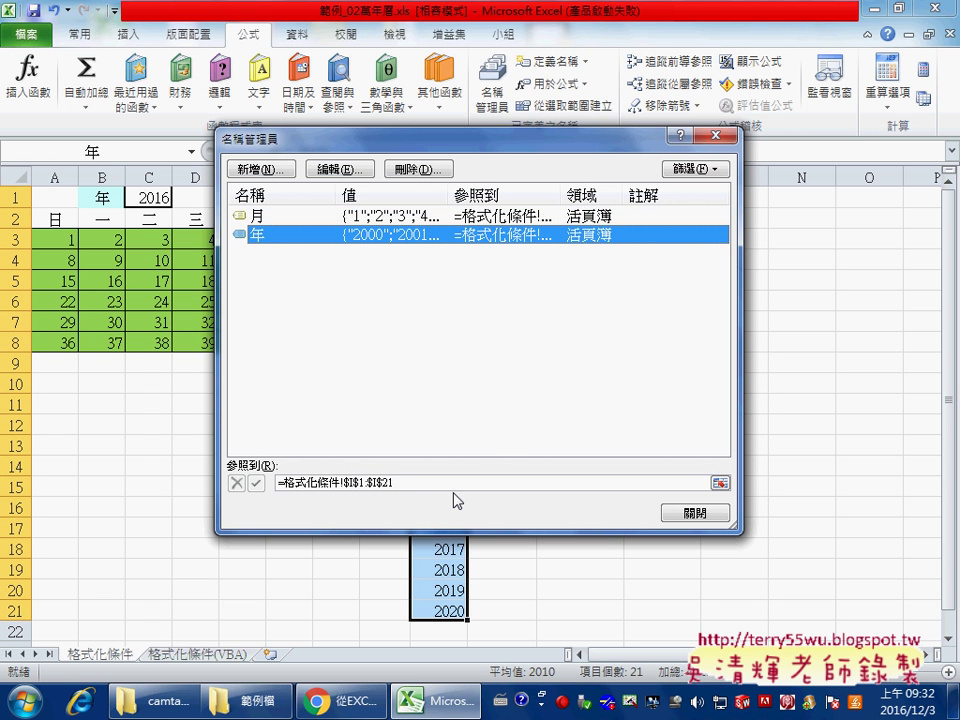
click(419, 169)
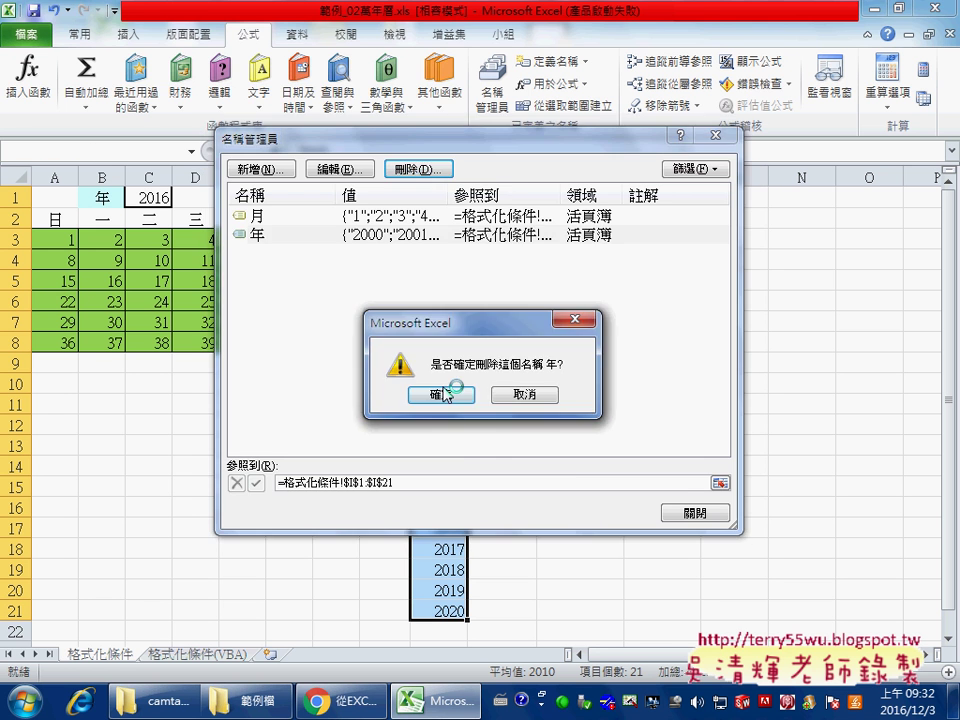
click(445, 393)
click(715, 134)
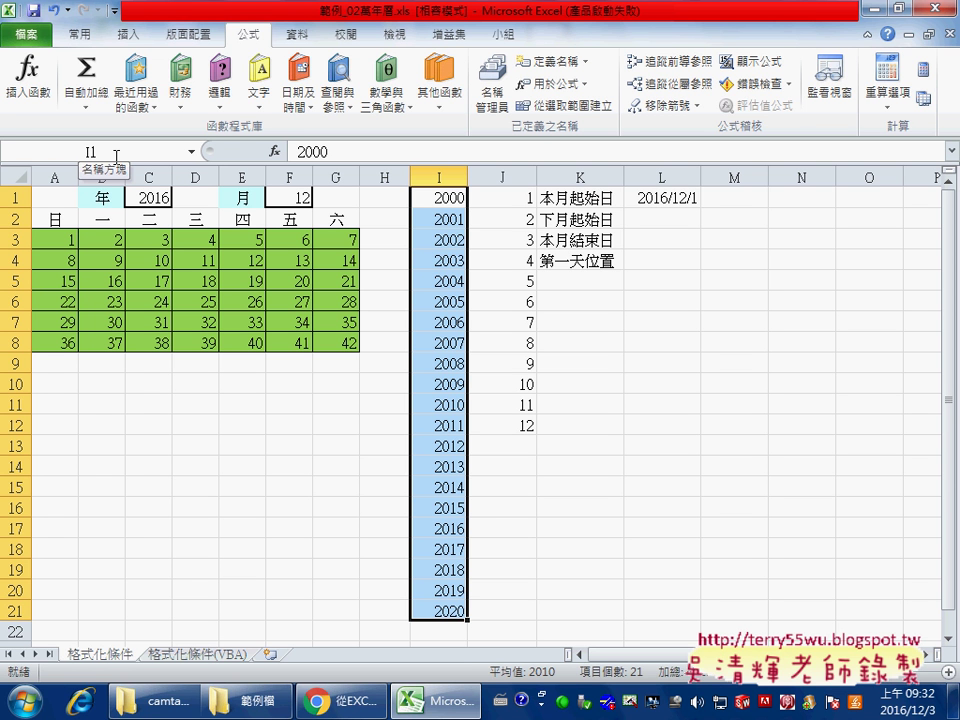
Step: Switch the input method to 新注音 with the 倚天注音鍵盤 keyboard mapping
click(112, 153)
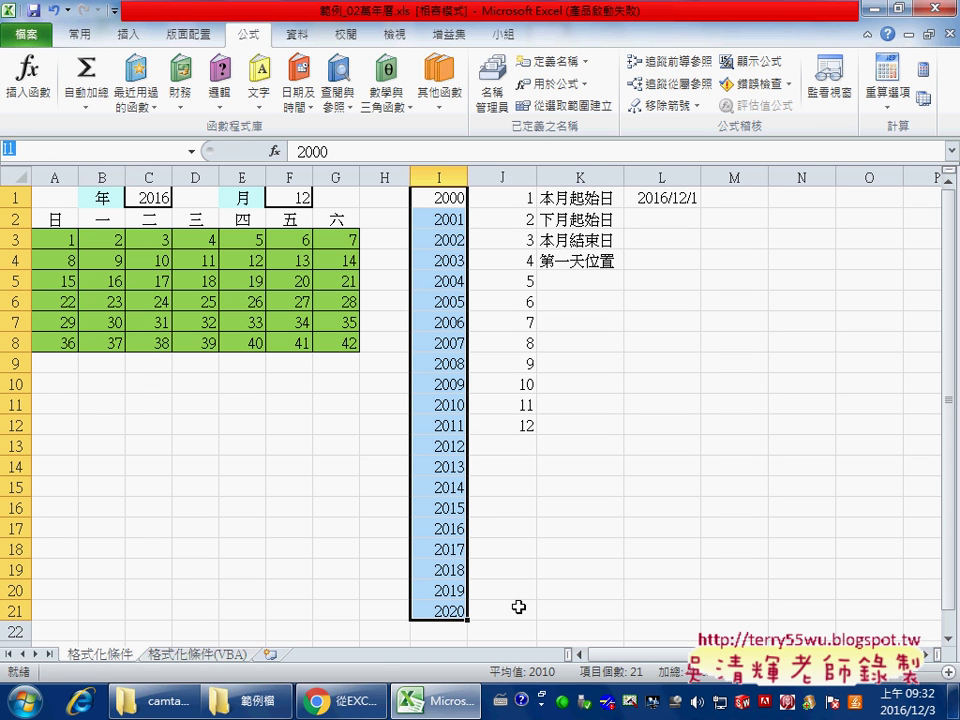
click(503, 704)
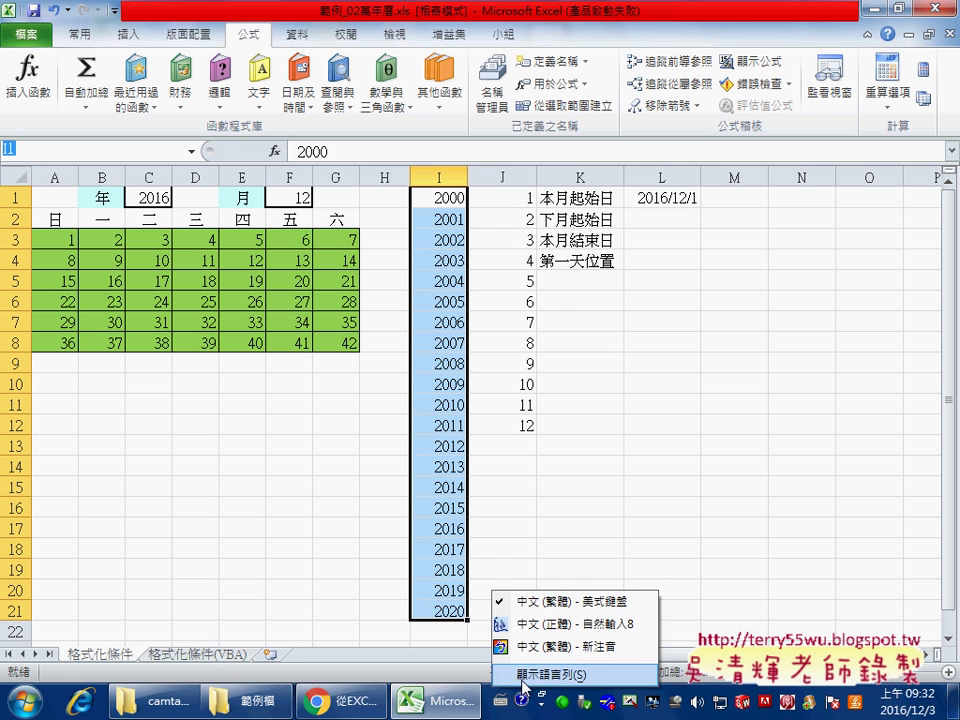
click(548, 647)
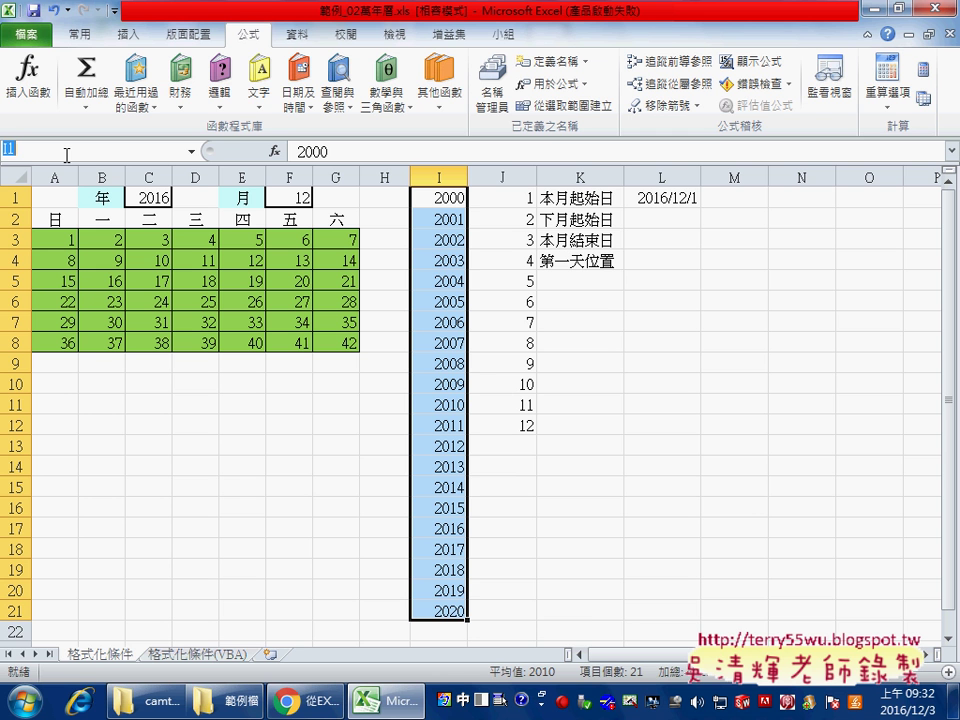
right_click(482, 700)
click(549, 646)
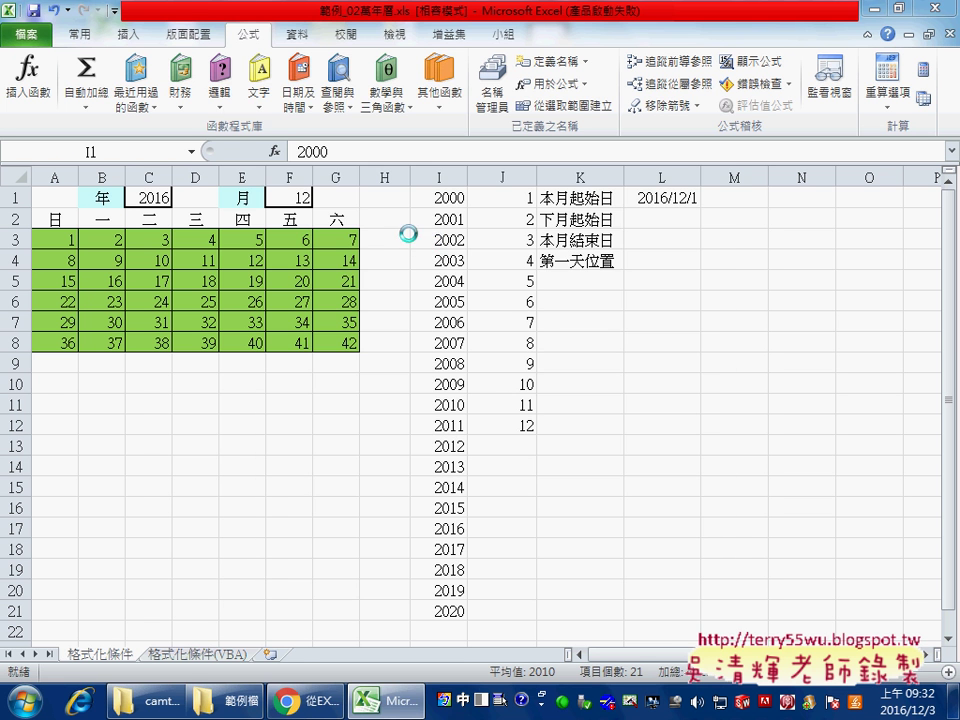
click(398, 133)
click(420, 239)
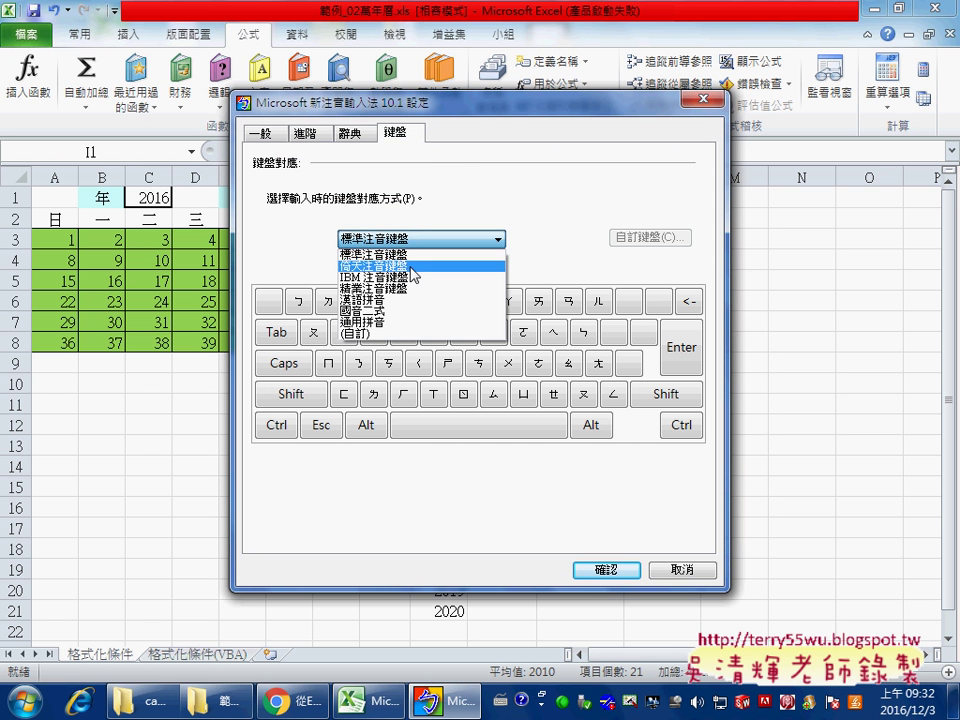
click(420, 268)
click(606, 569)
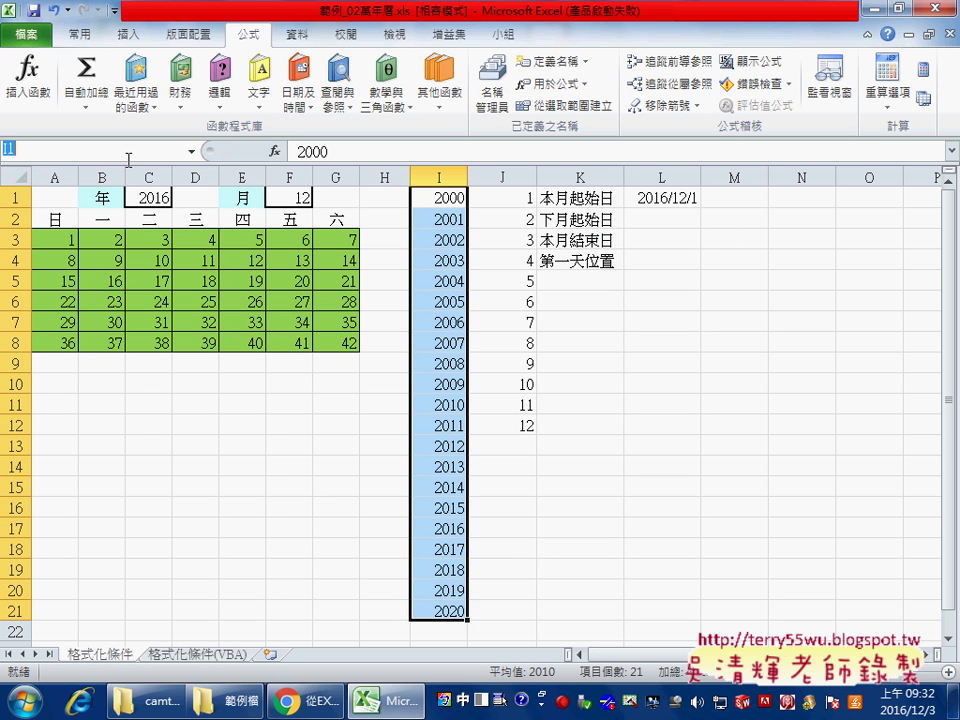
Step: Enter 年 in the Name Box as the name for I1:I21
text(b2)
key(BackSpace)
key(Return)
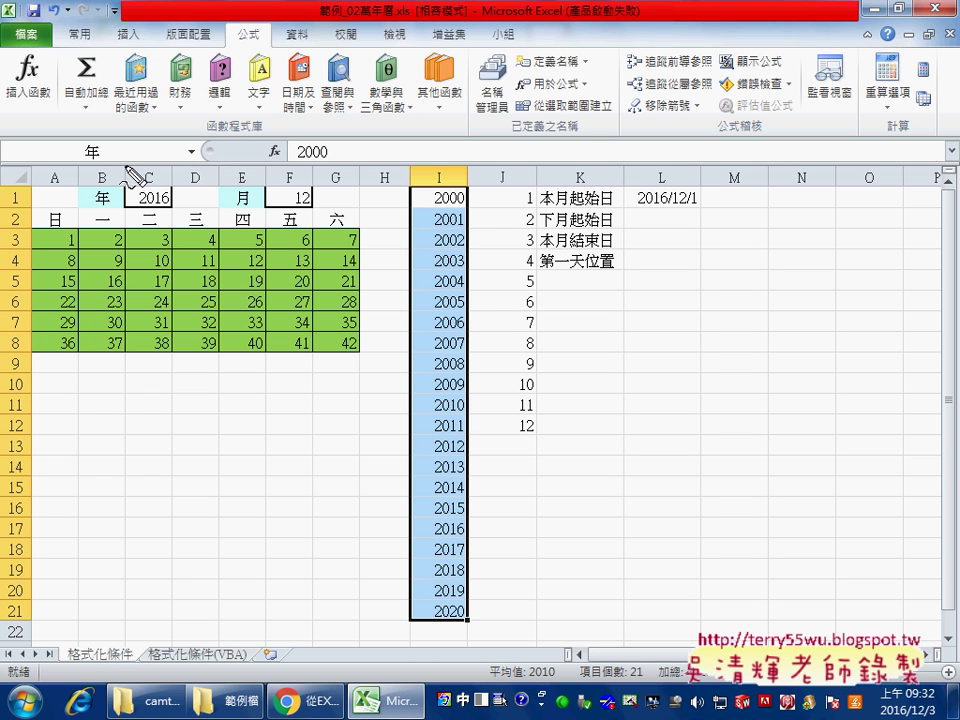
mouse_move(410, 212)
mouse_down()
mouse_move(410, 572)
mouse_move(420, 225)
mouse_move(189, 193)
mouse_move(78, 155)
mouse_move(102, 172)
mouse_up()
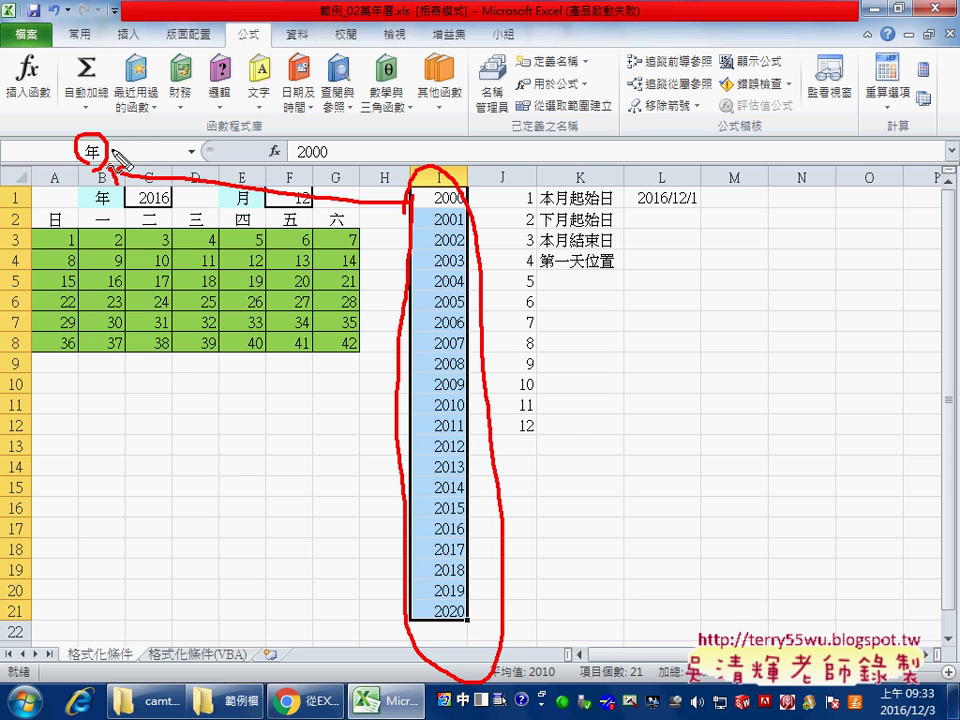
key(Escape)
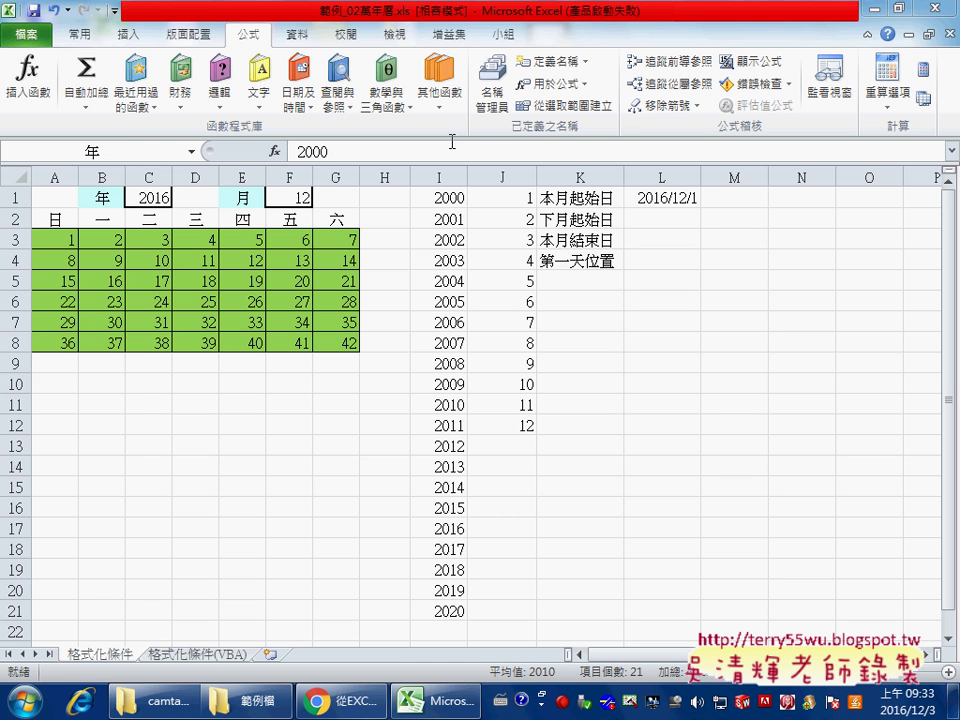
key(Return)
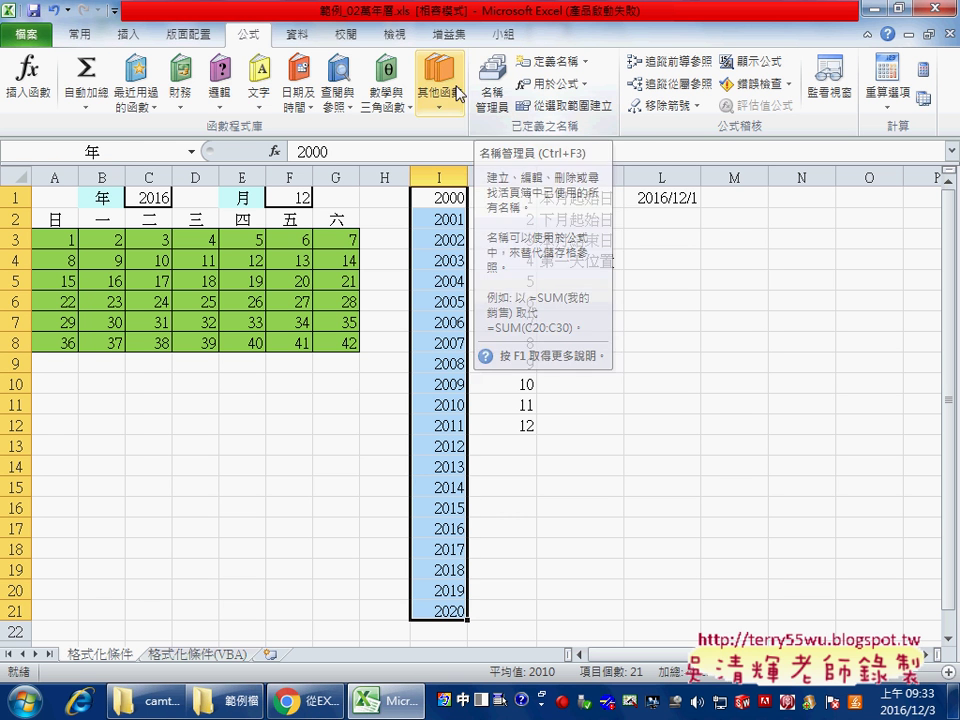
Step: Confirm in Name Manager that 年 refers to $I$1:$I$21, then close it
click(489, 100)
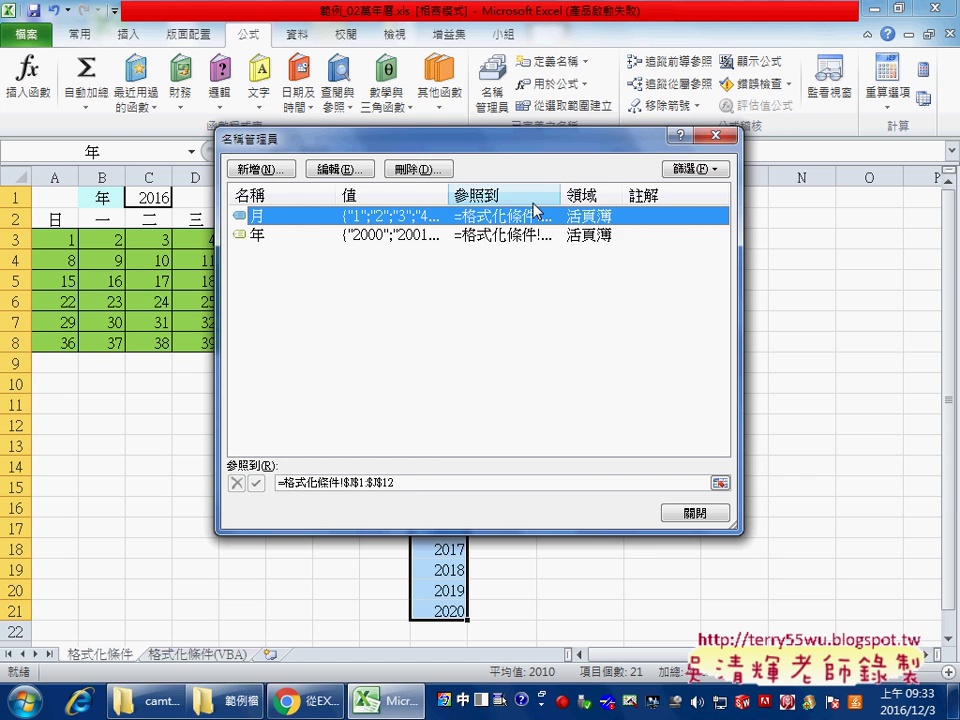
click(325, 236)
drag(493, 140, 721, 104)
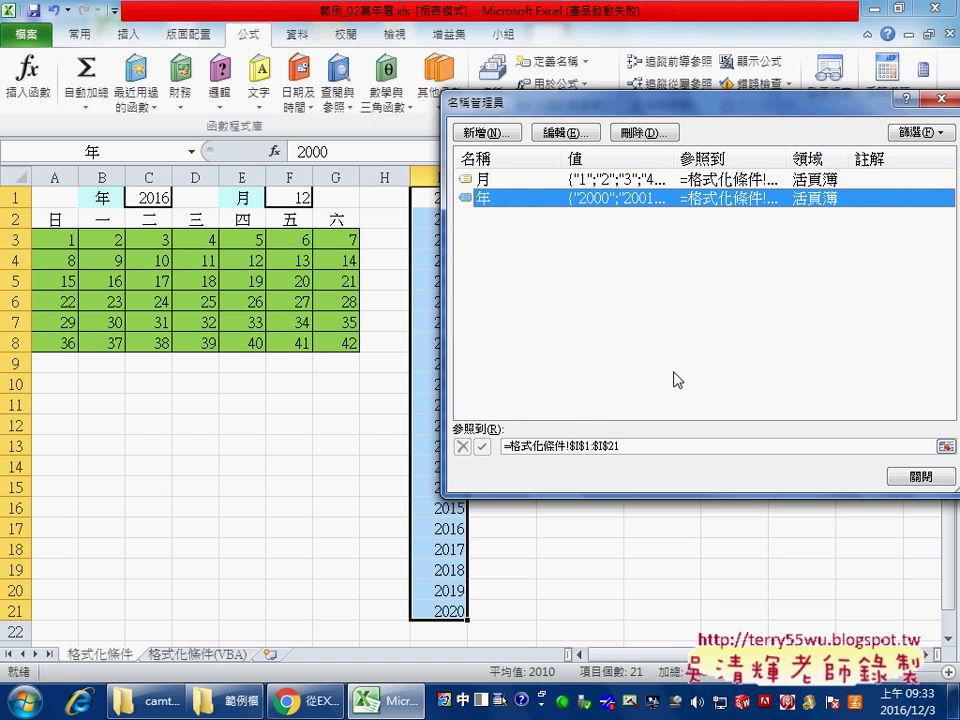
drag(600, 101, 693, 110)
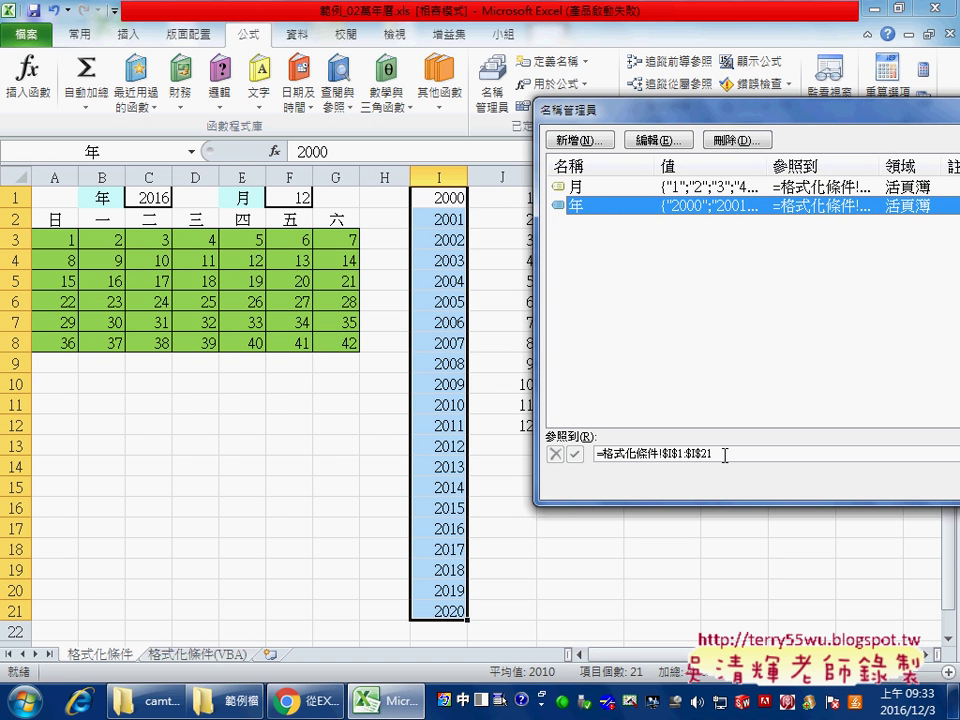
click(725, 455)
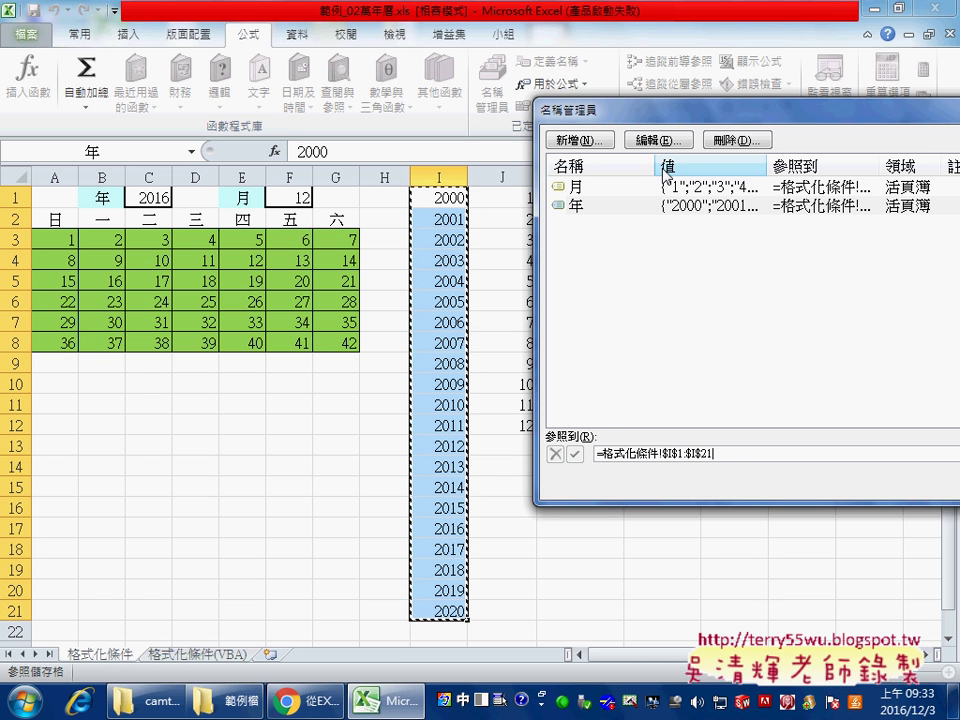
drag(668, 120, 507, 110)
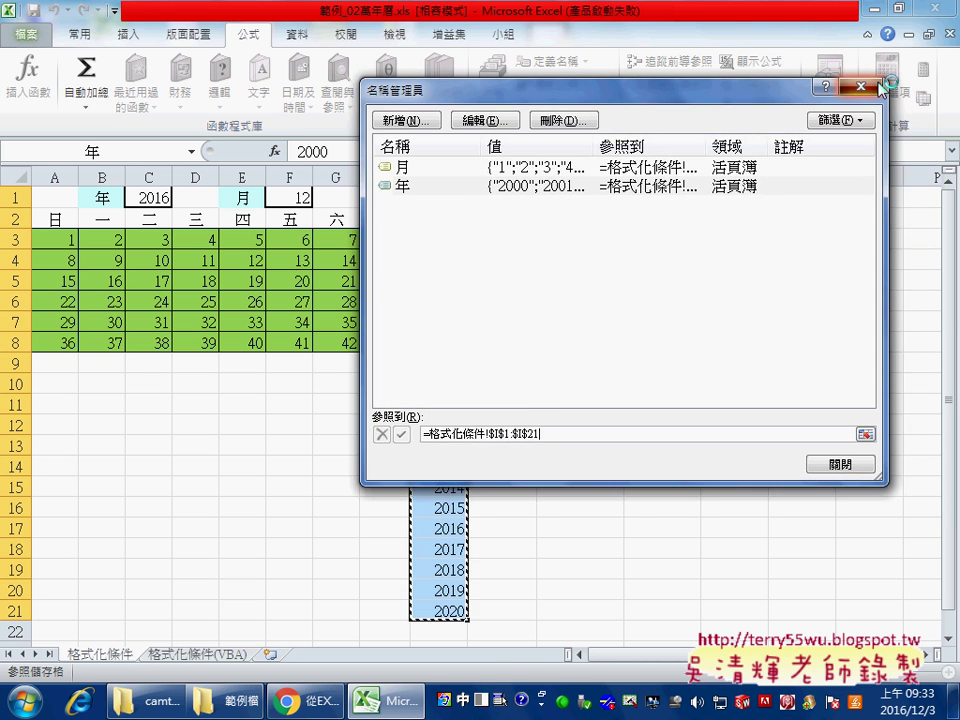
click(900, 463)
click(541, 512)
drag(455, 590, 455, 611)
Step: Fill years 2021–2025 into I22:I26, then open C1's year dropdown to check the choices
scroll(536, 589, down, 2)
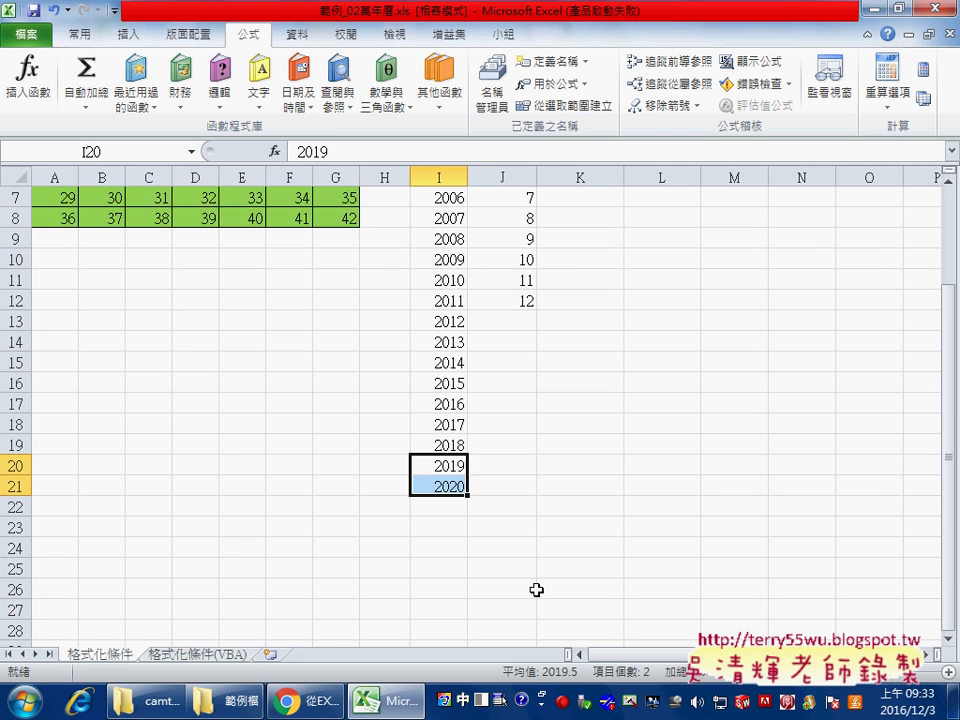
scroll(536, 589, down, 1)
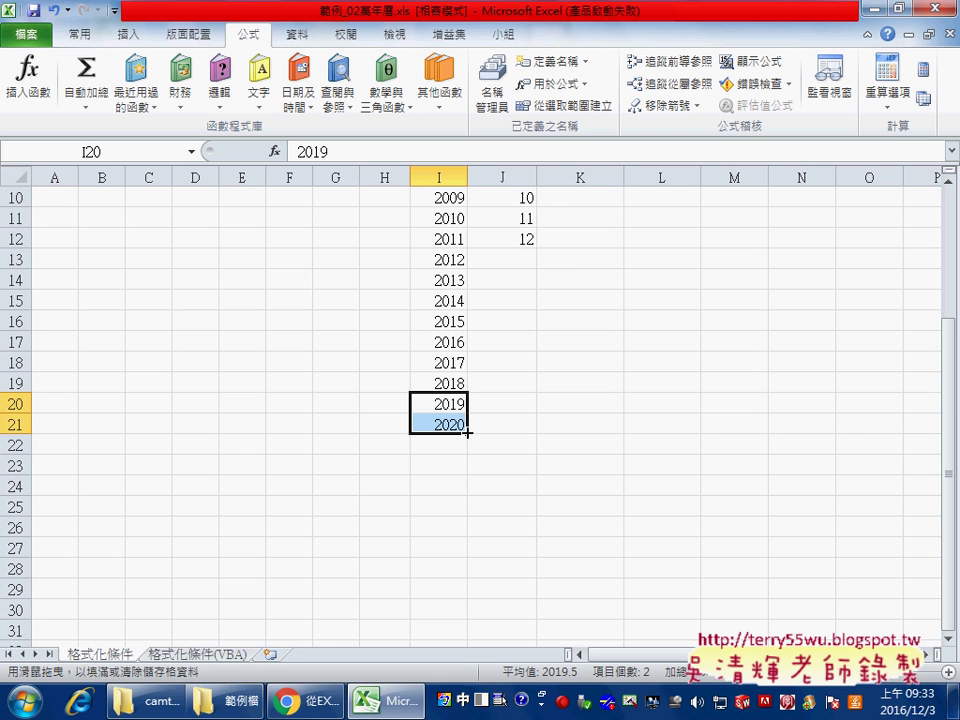
drag(466, 432, 471, 534)
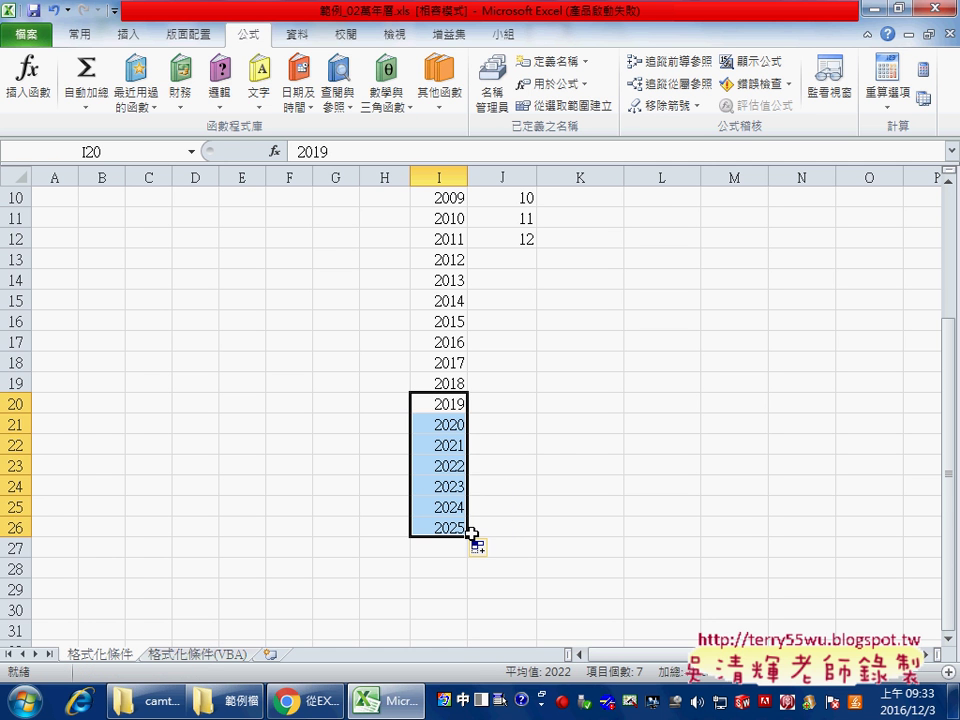
scroll(561, 450, up, 1)
scroll(561, 450, up, 2)
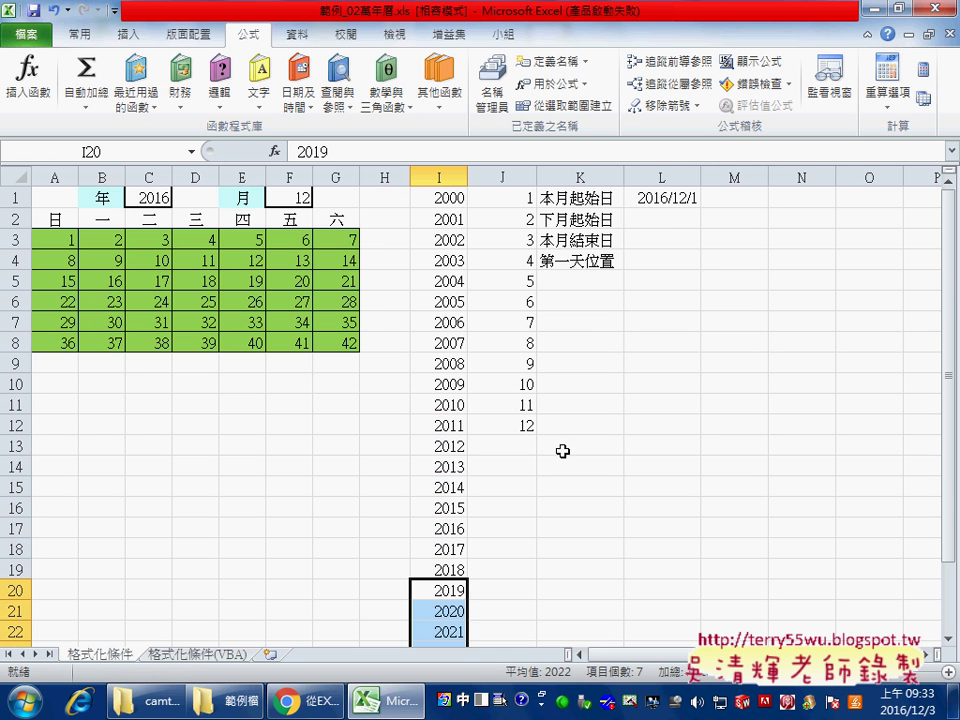
click(155, 197)
click(180, 198)
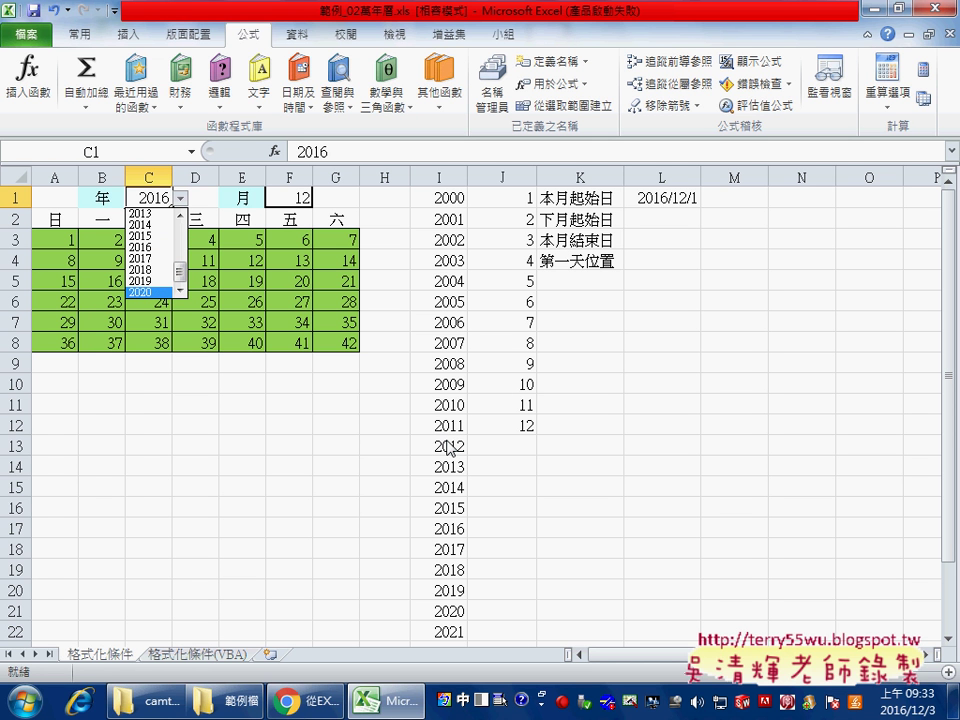
Step: In Name Manager, select 年 and reselect its Refers To range in column I
click(494, 100)
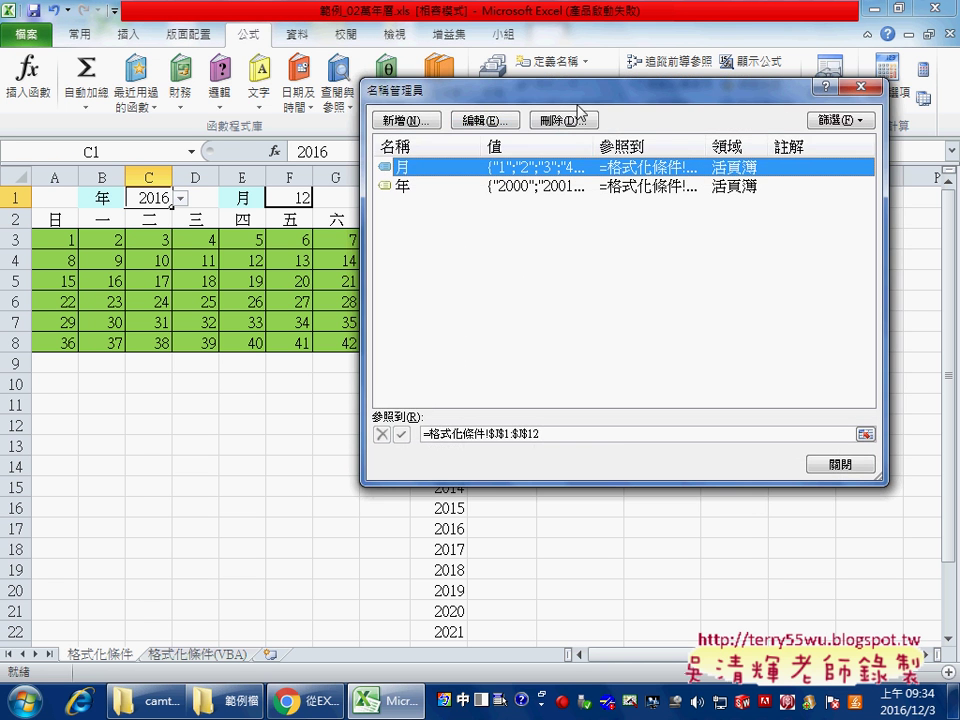
drag(450, 91, 600, 88)
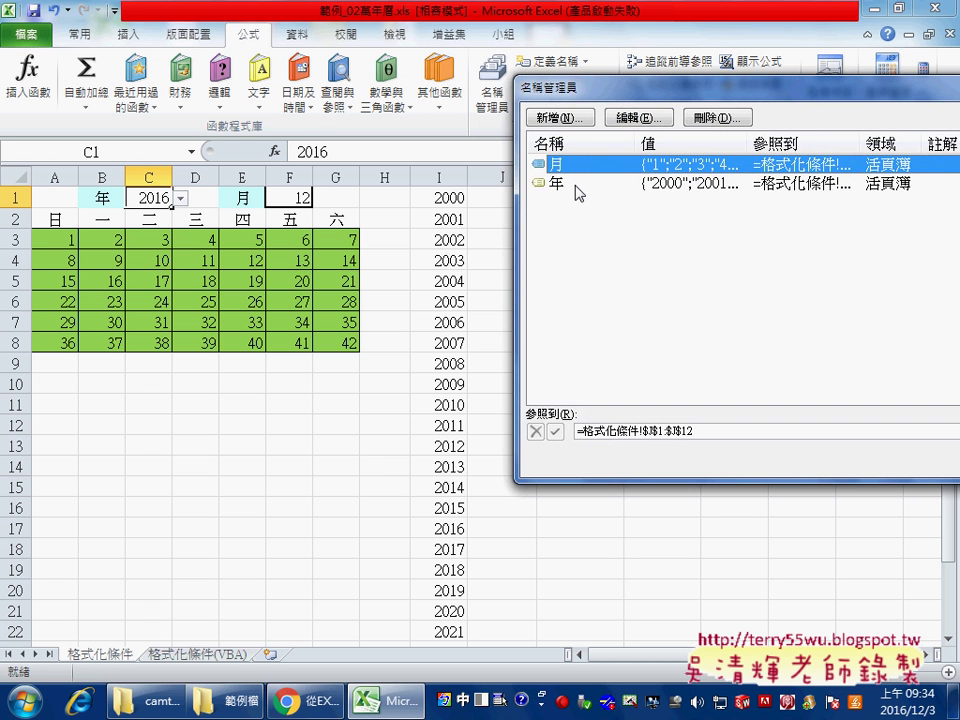
click(603, 184)
click(703, 431)
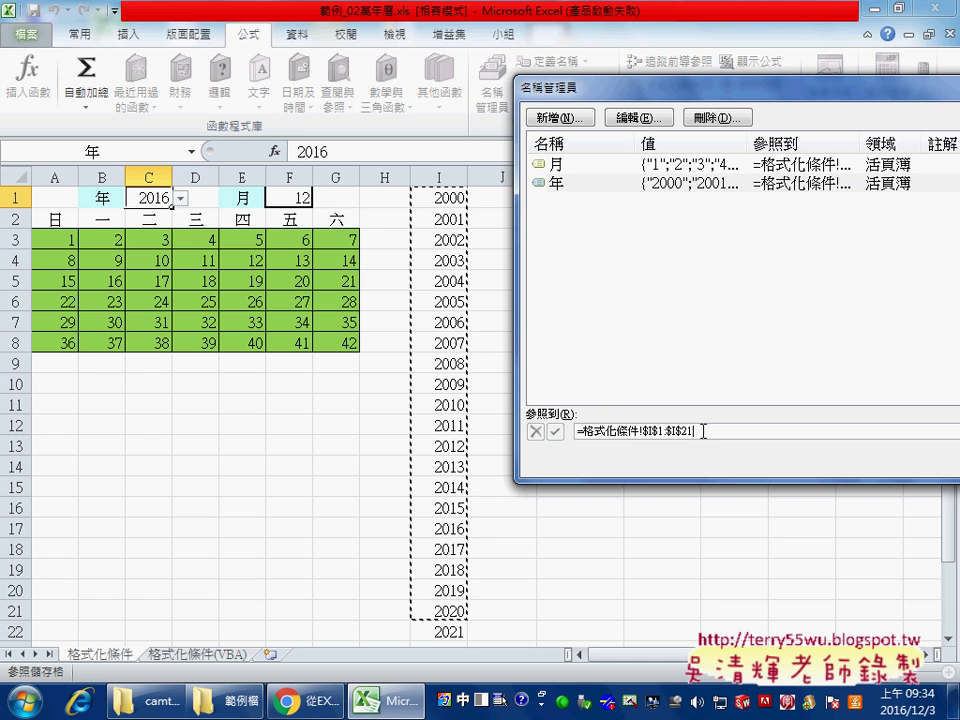
scroll(512, 514, down, 1)
scroll(512, 514, down, 2)
scroll(512, 514, up, 2)
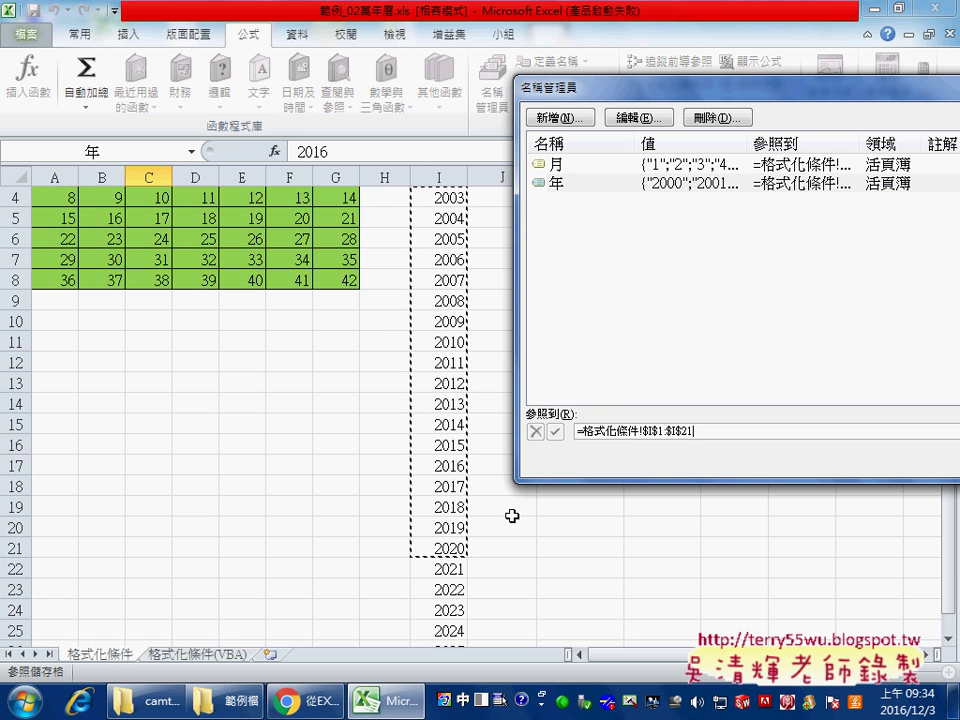
scroll(512, 514, up, 1)
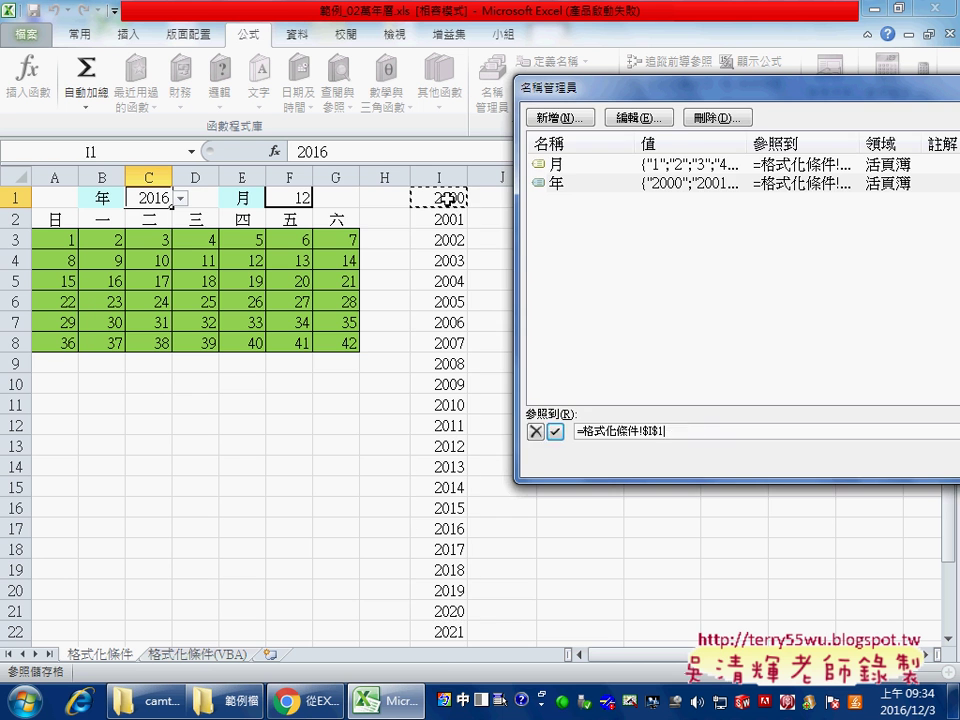
mouse_move(450, 198)
mouse_down()
mouse_move(456, 668)
mouse_move(457, 615)
mouse_up()
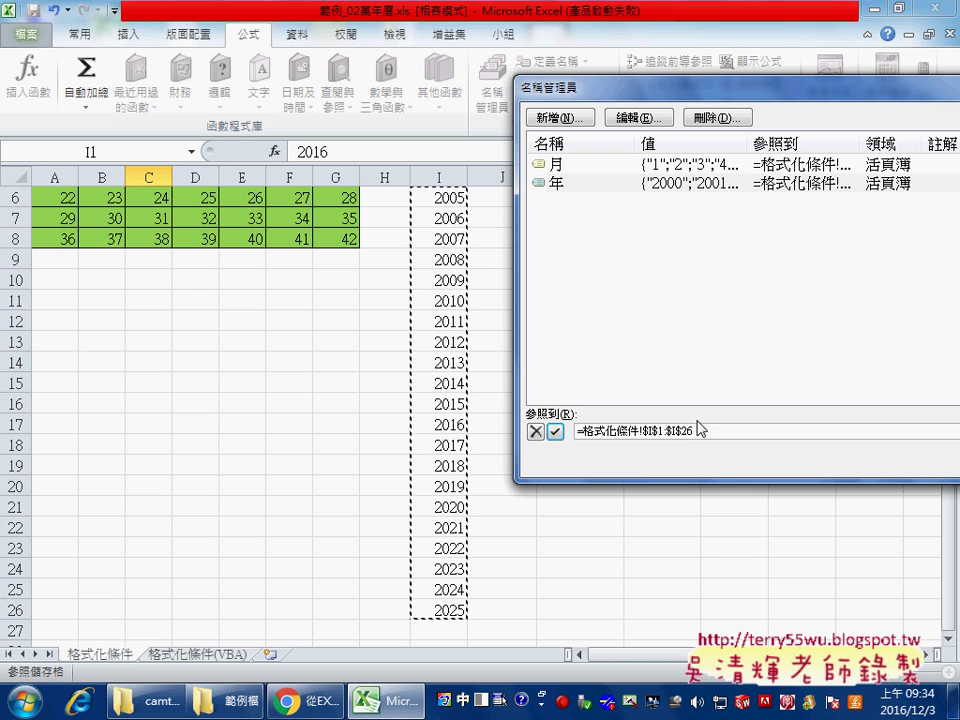
click(555, 432)
Step: Adjust the 年 range to I1:I32 and confirm it
scroll(411, 388, up, 2)
mouse_move(428, 193)
mouse_down()
mouse_move(443, 629)
mouse_move(455, 530)
mouse_move(455, 542)
mouse_up()
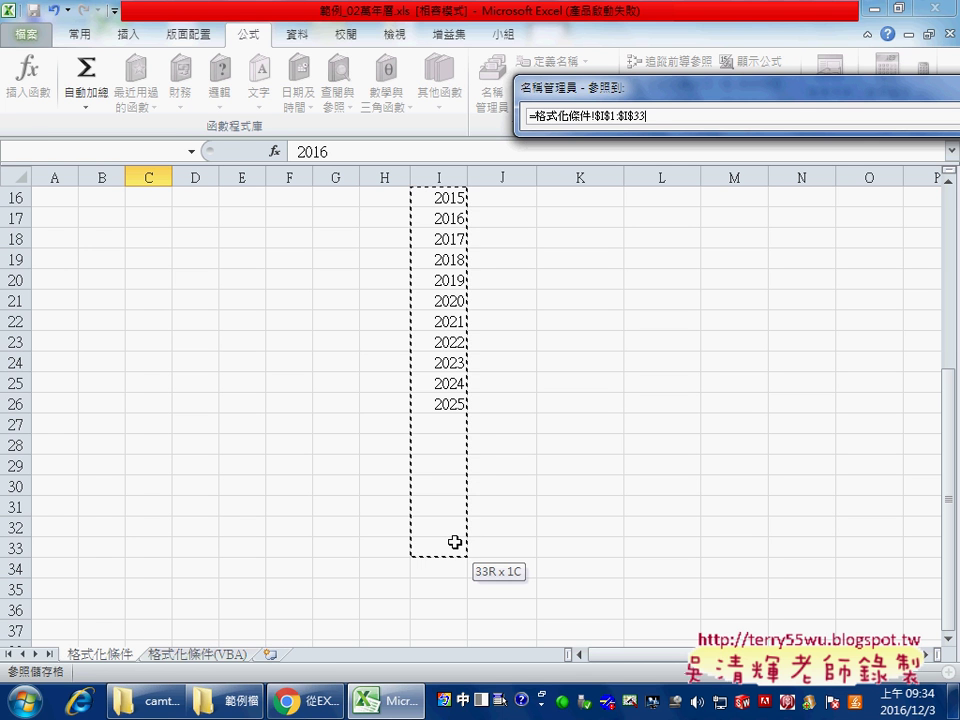
drag(455, 542, 453, 530)
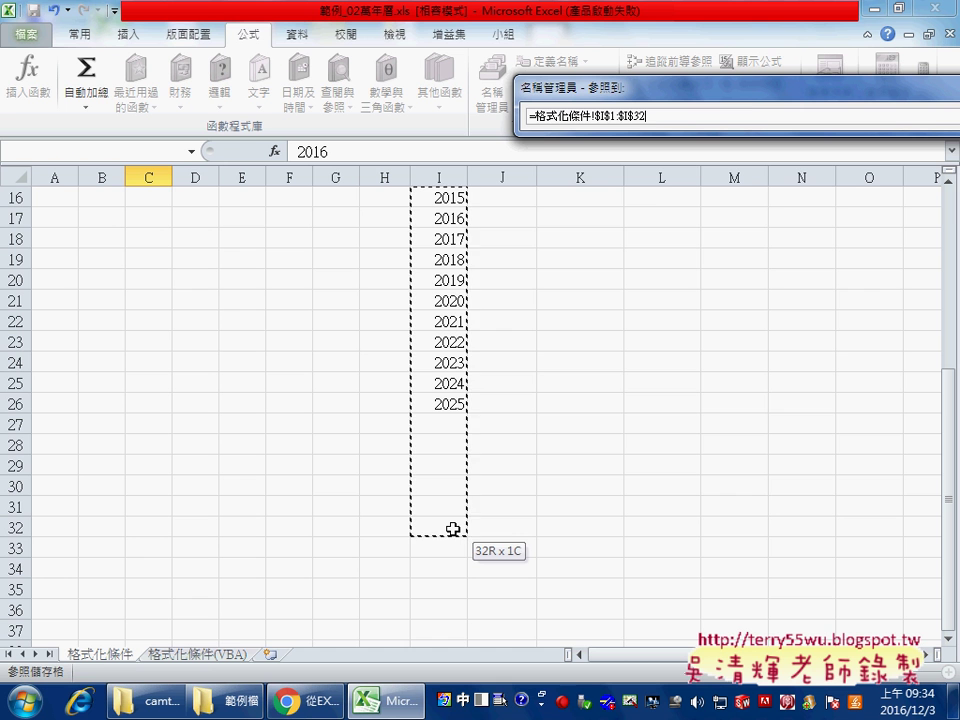
drag(453, 530, 453, 530)
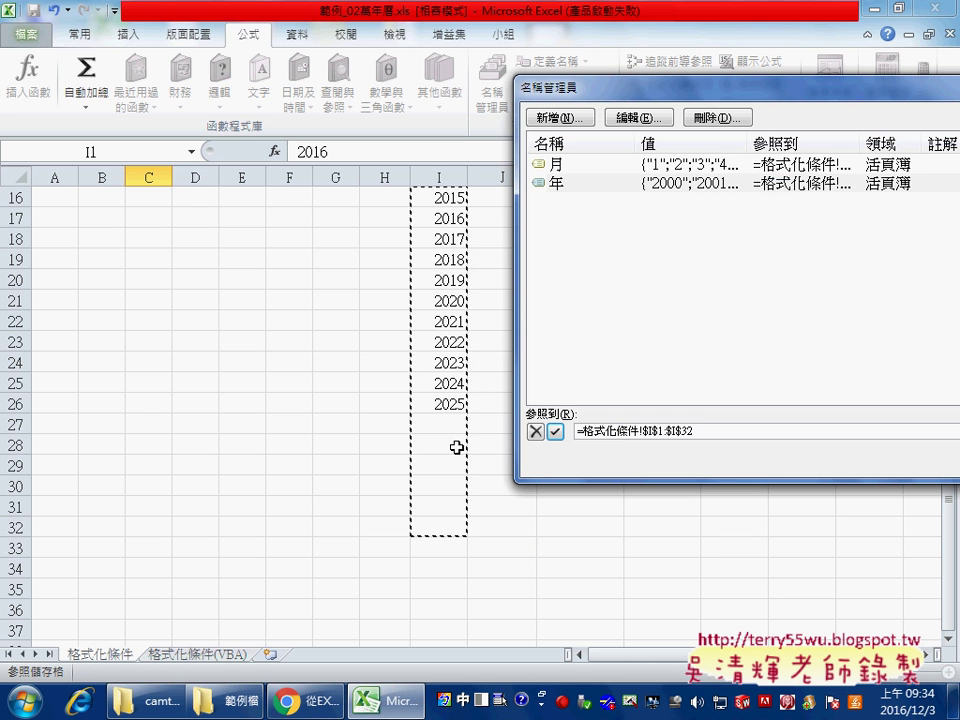
click(557, 432)
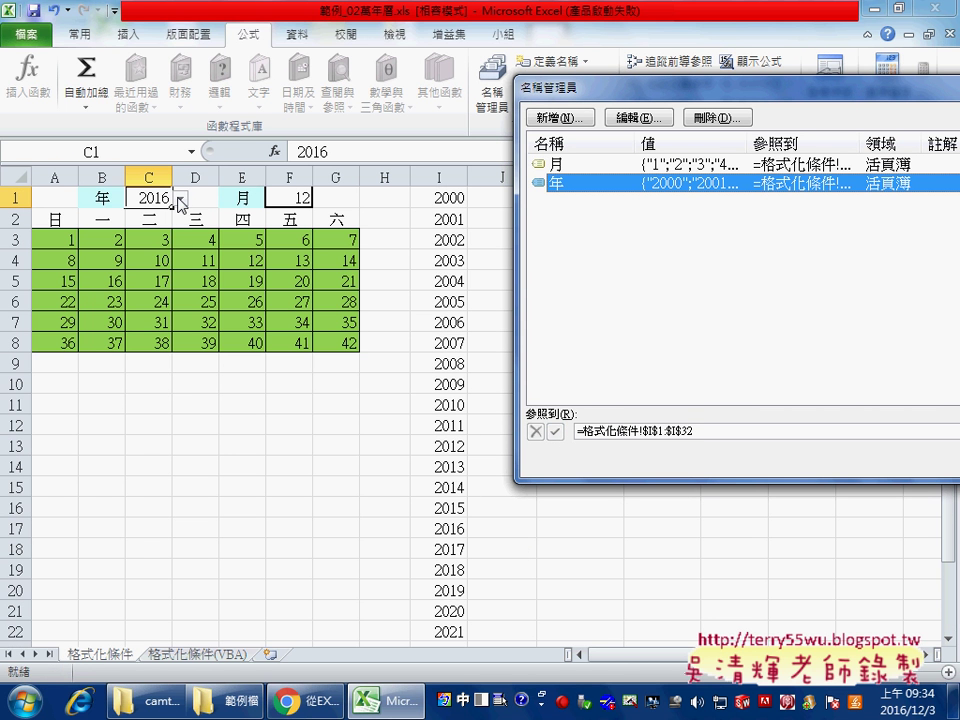
Step: Close Name Manager and review the years in C1's dropdown
drag(648, 96, 405, 109)
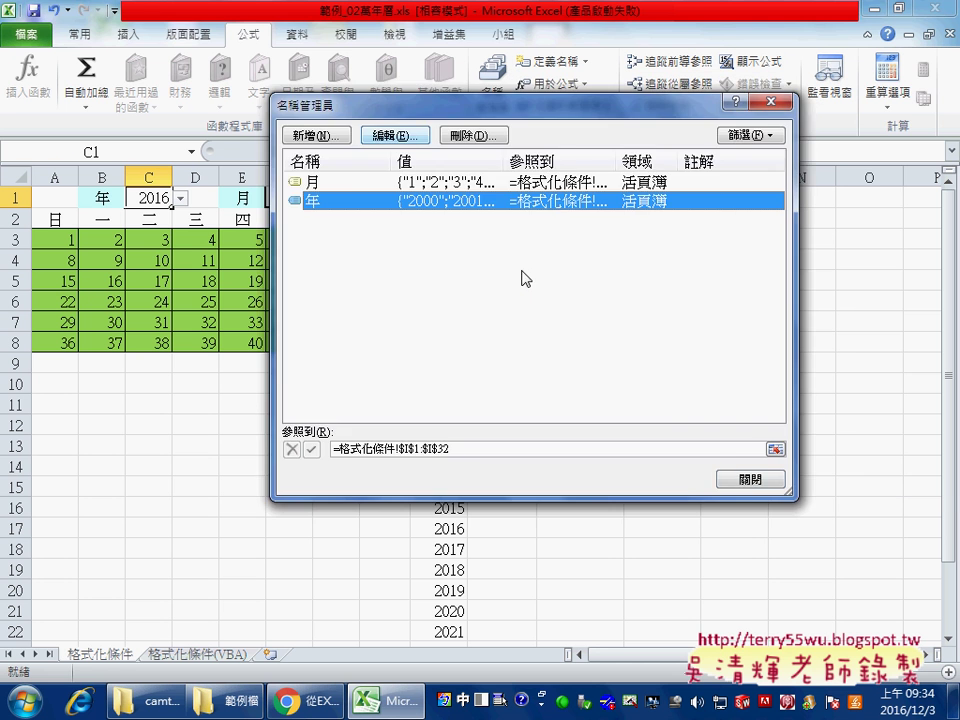
click(746, 478)
click(180, 198)
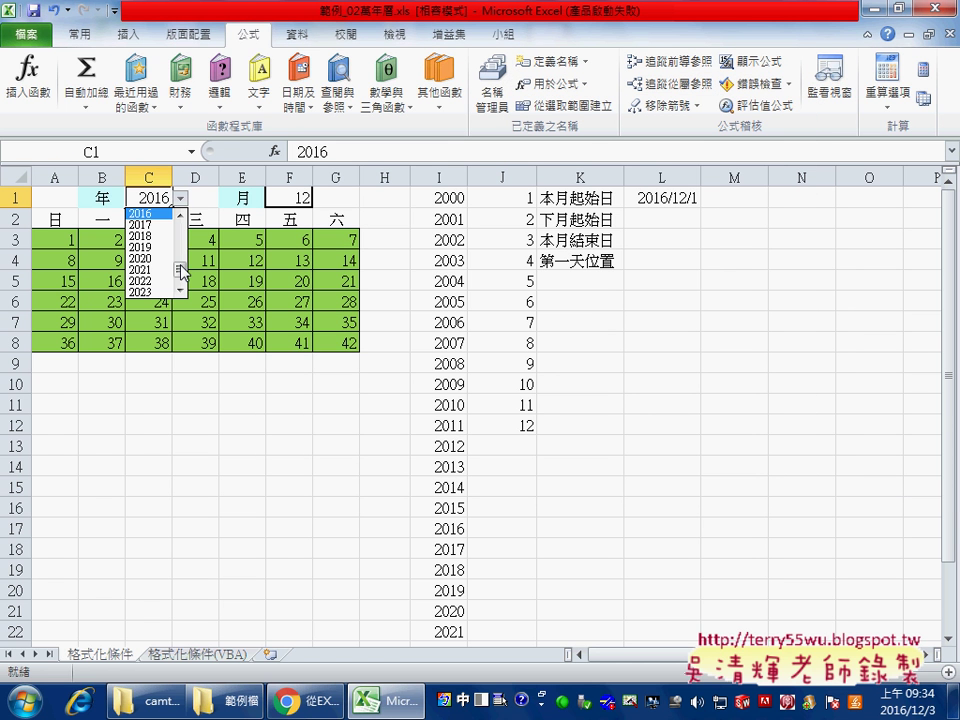
drag(181, 270, 182, 287)
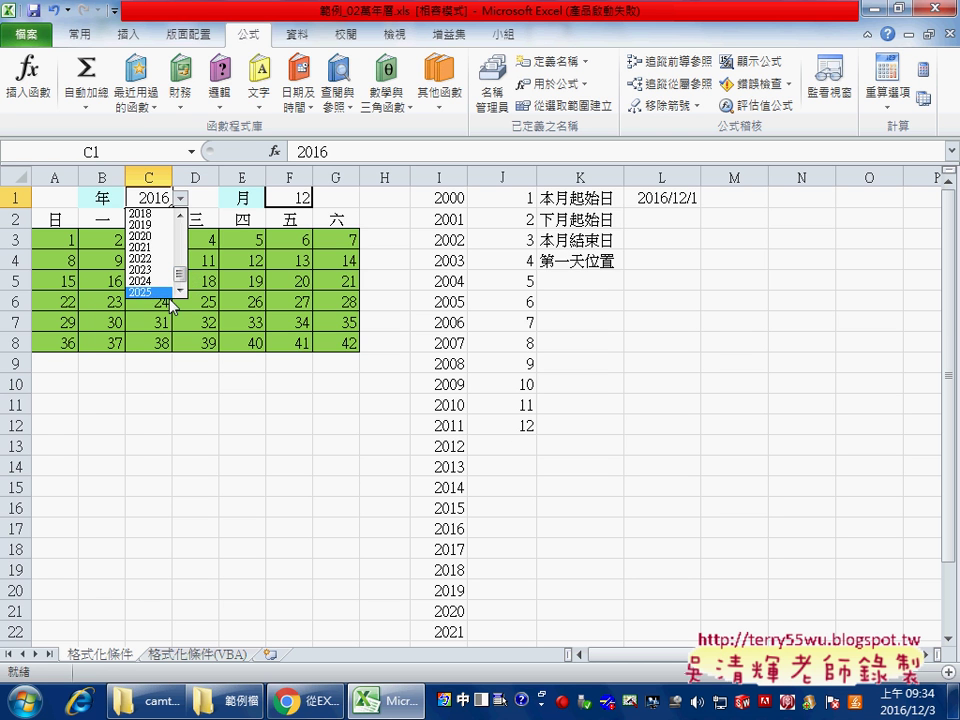
Step: Extend the 2024–2025 year series down to 2028 in I29
scroll(497, 465, down, 3)
scroll(441, 420, down, 2)
click(455, 381)
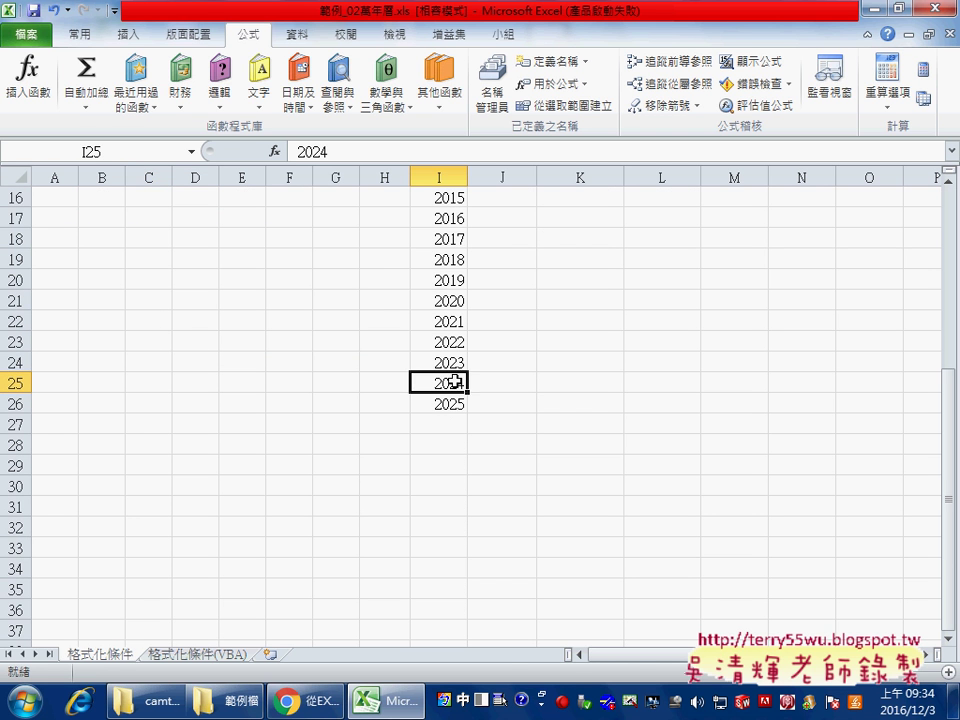
drag(455, 381, 463, 468)
click(468, 407)
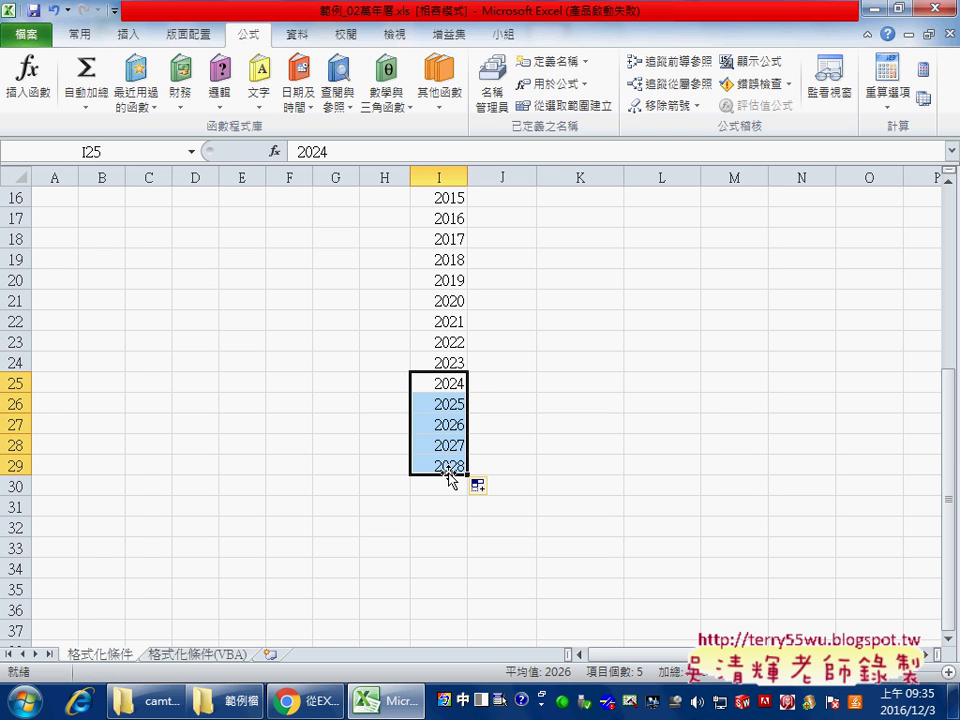
click(306, 460)
Step: Check C1's year dropdown now lists years up to 2028
scroll(306, 456, up, 3)
scroll(306, 456, up, 2)
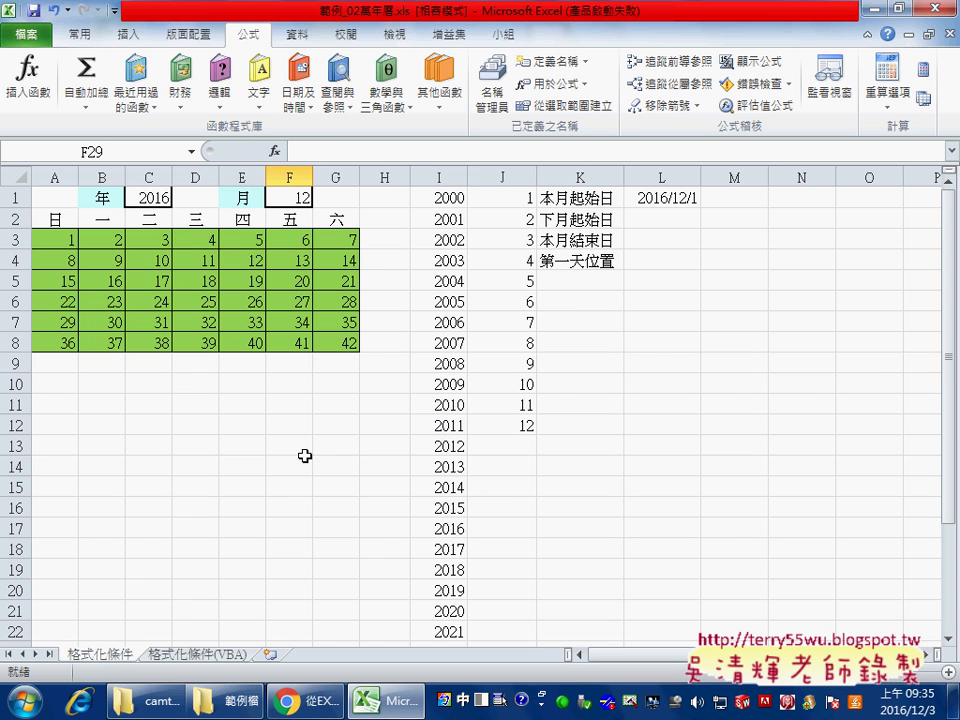
click(141, 197)
click(181, 200)
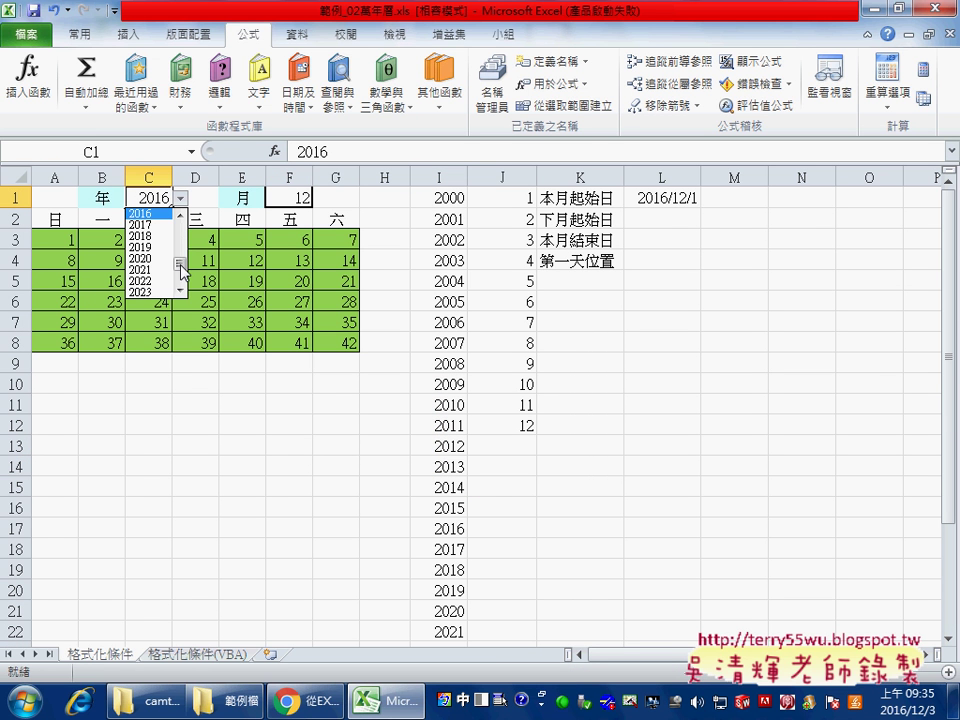
drag(181, 266, 181, 287)
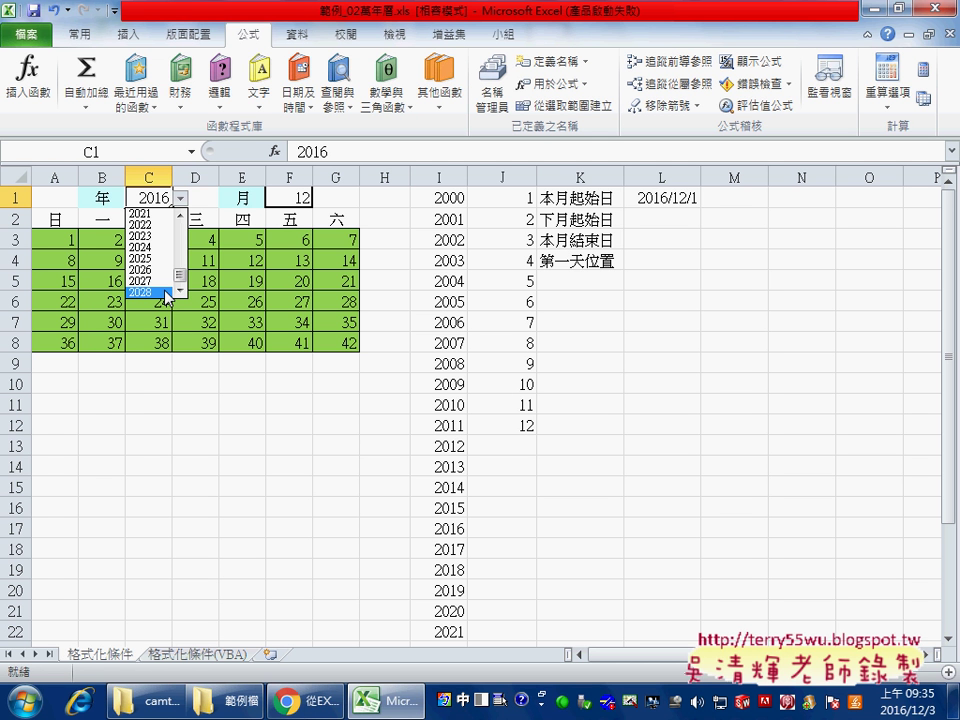
Step: In Name Manager, highlight the column I cells covered by the name 年
click(491, 85)
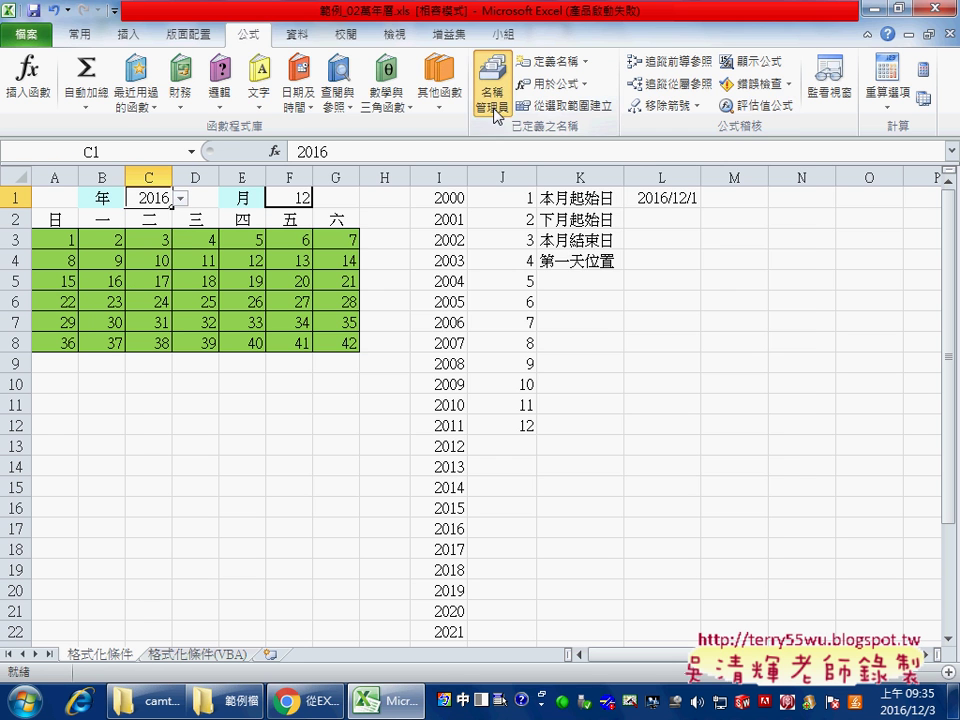
click(392, 203)
click(484, 449)
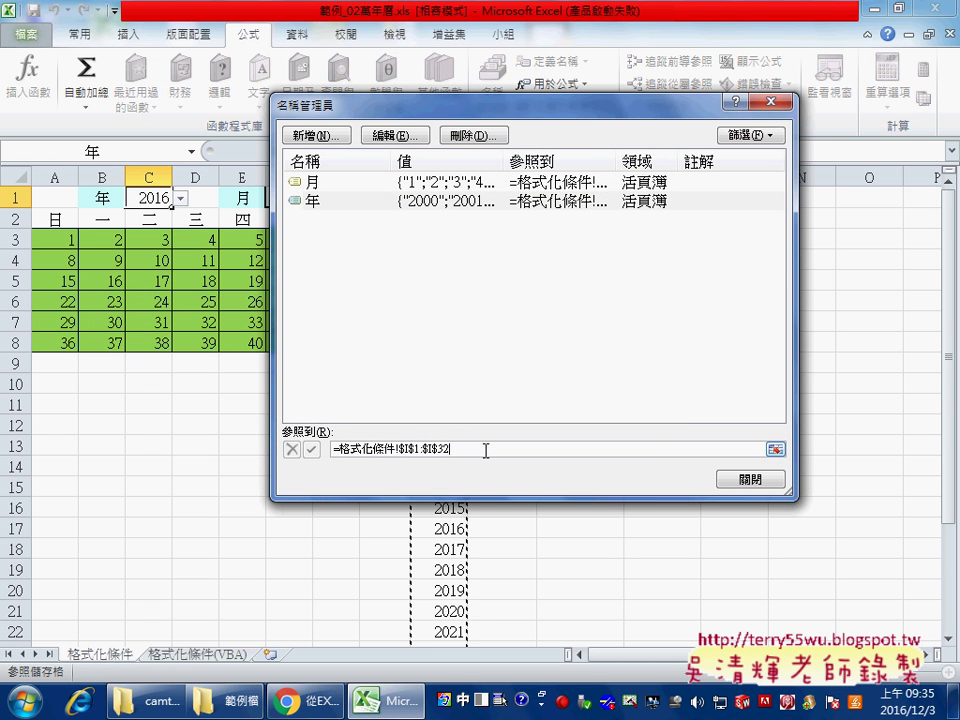
scroll(698, 540, down, 1)
scroll(698, 540, down, 1)
scroll(591, 506, down, 3)
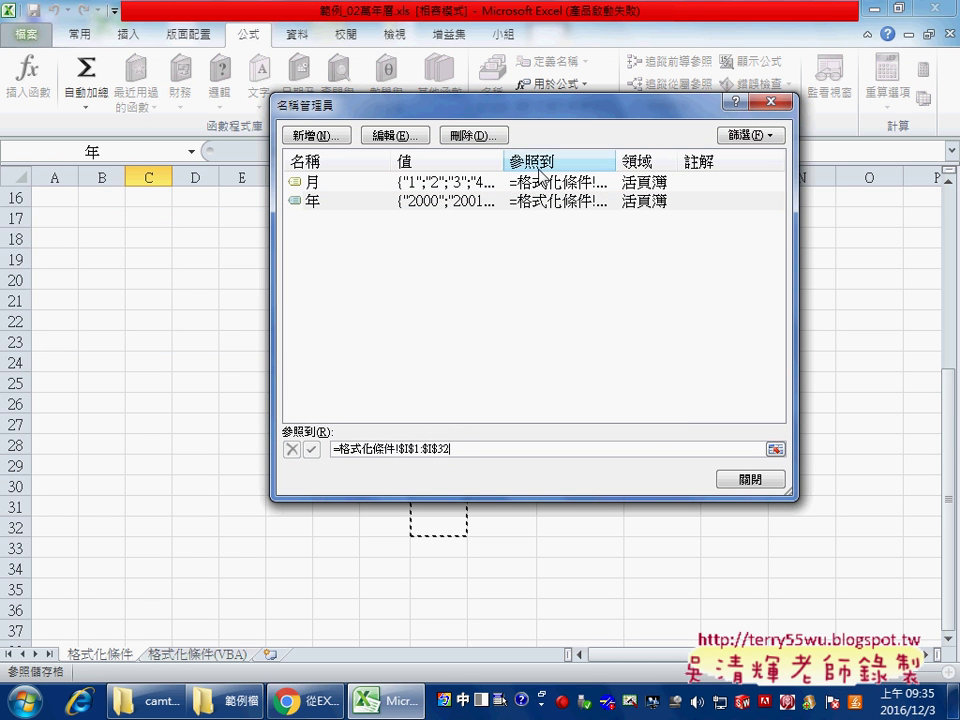
drag(522, 108, 792, 78)
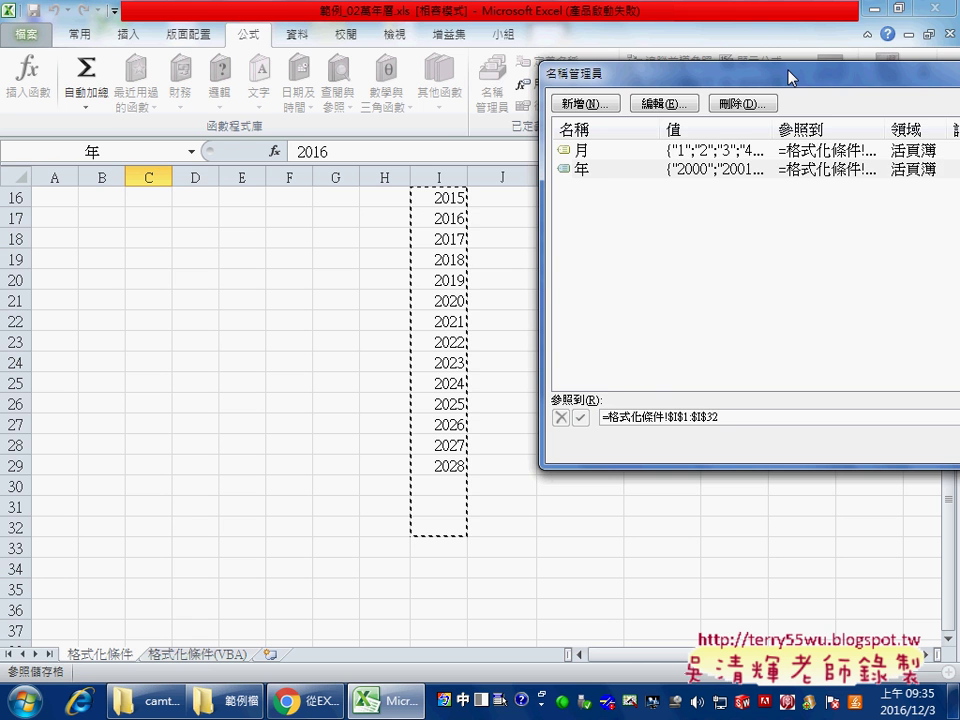
drag(791, 77, 725, 71)
Step: Confirm the name 月 refers to $J$1:$J$12, then close Name Manager
click(650, 147)
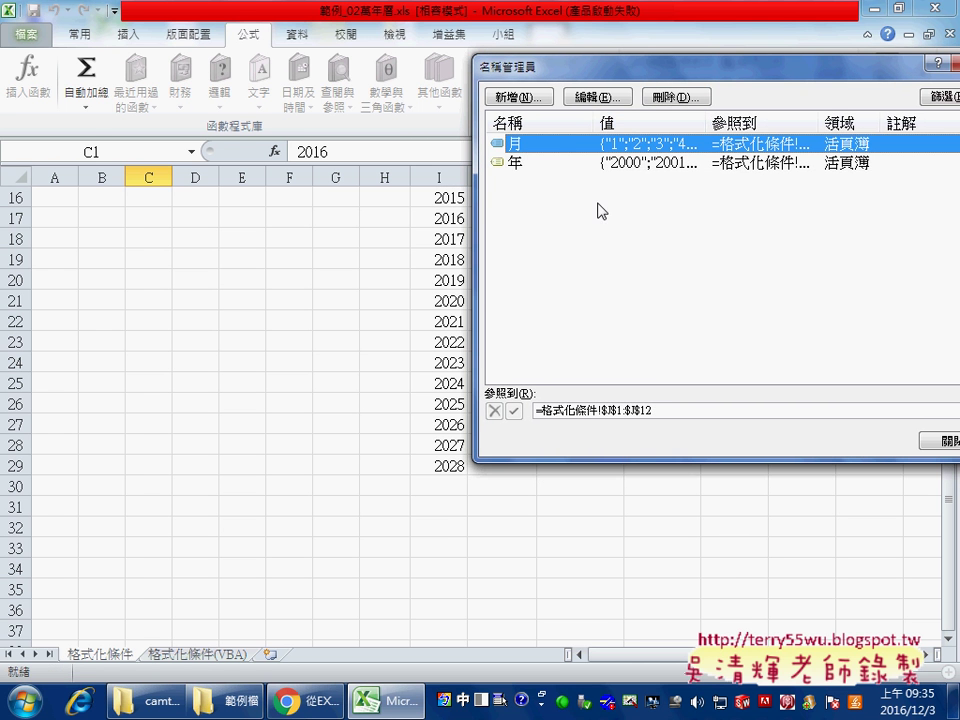
drag(622, 72, 703, 72)
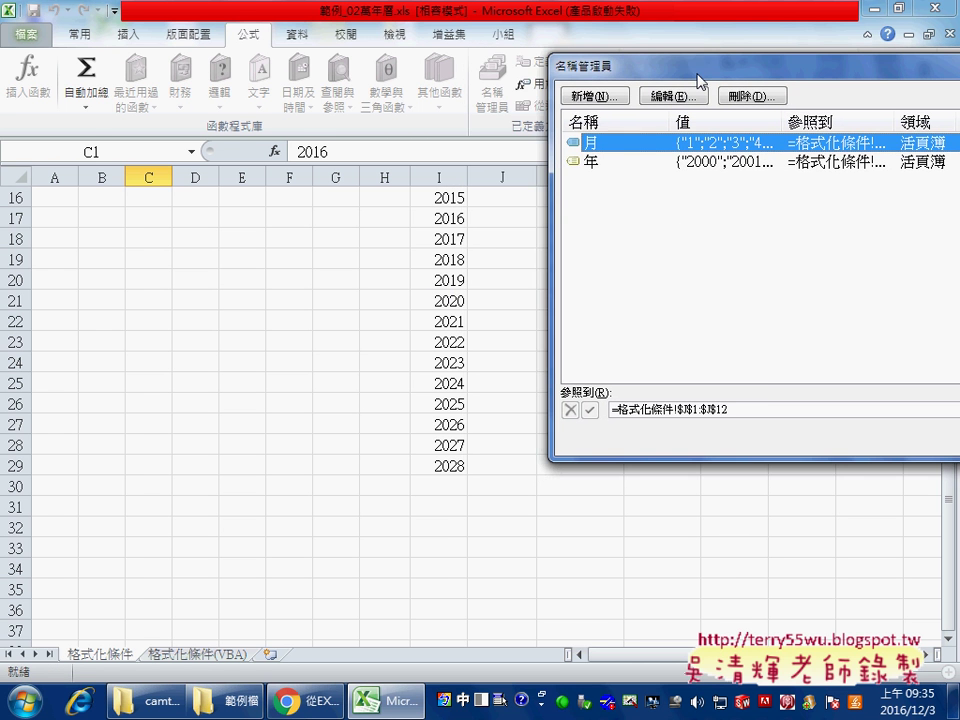
click(758, 409)
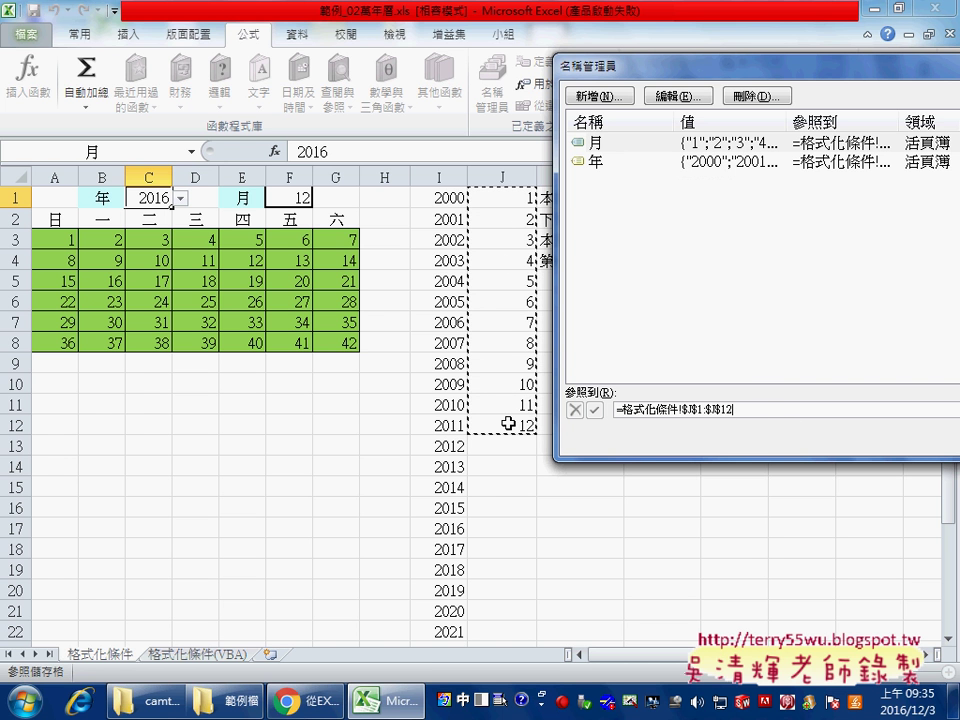
drag(668, 66, 368, 103)
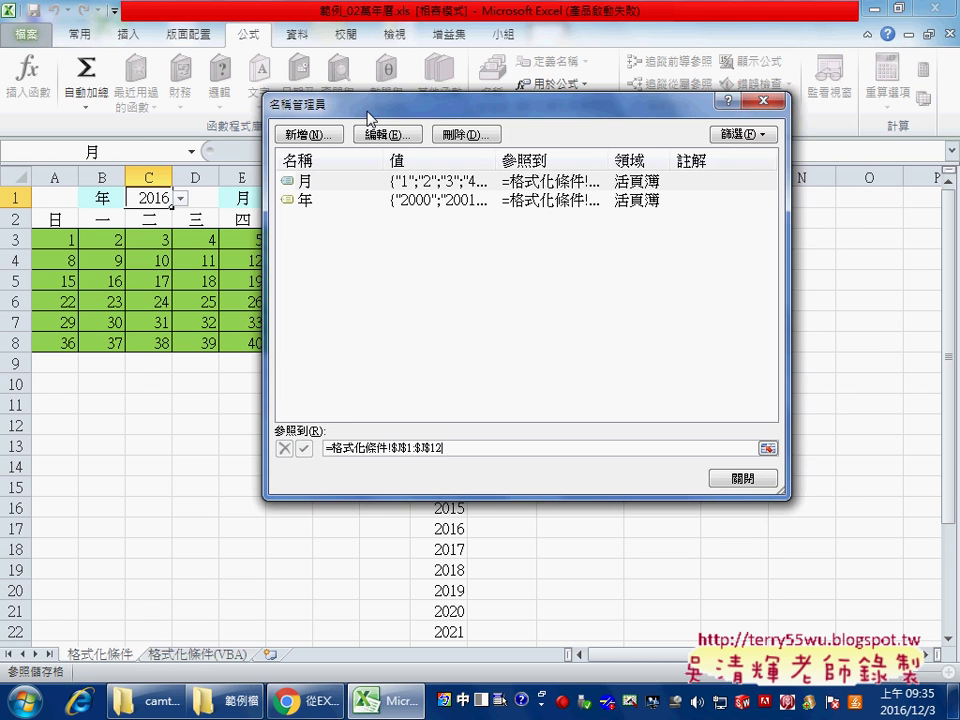
click(735, 479)
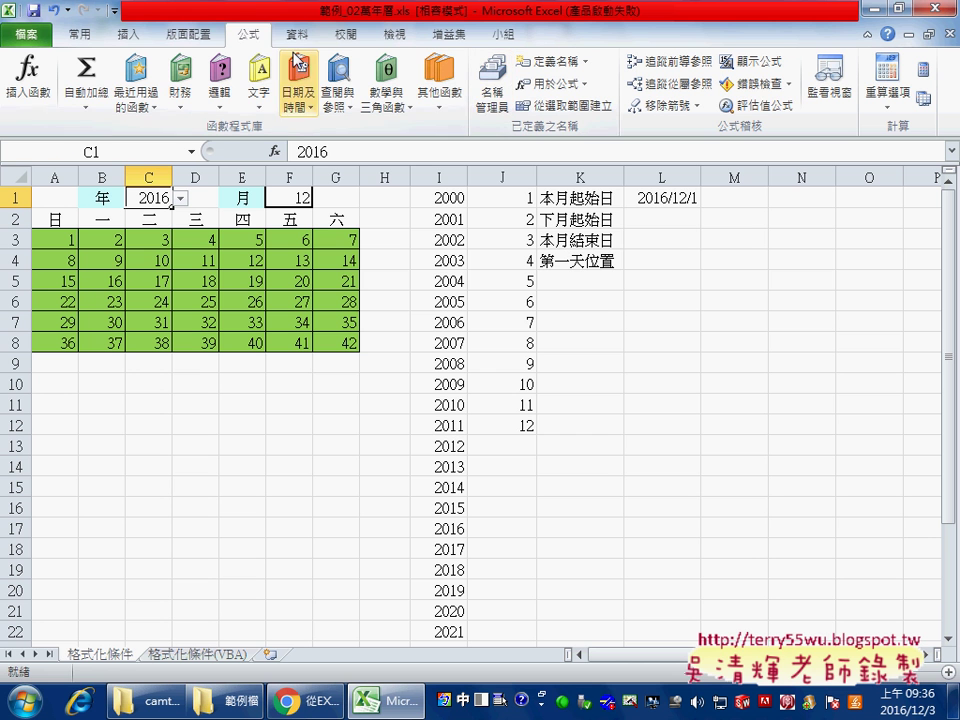
Step: Open and close Name Manager, then switch the ribbon to the Data tools
click(497, 100)
click(752, 101)
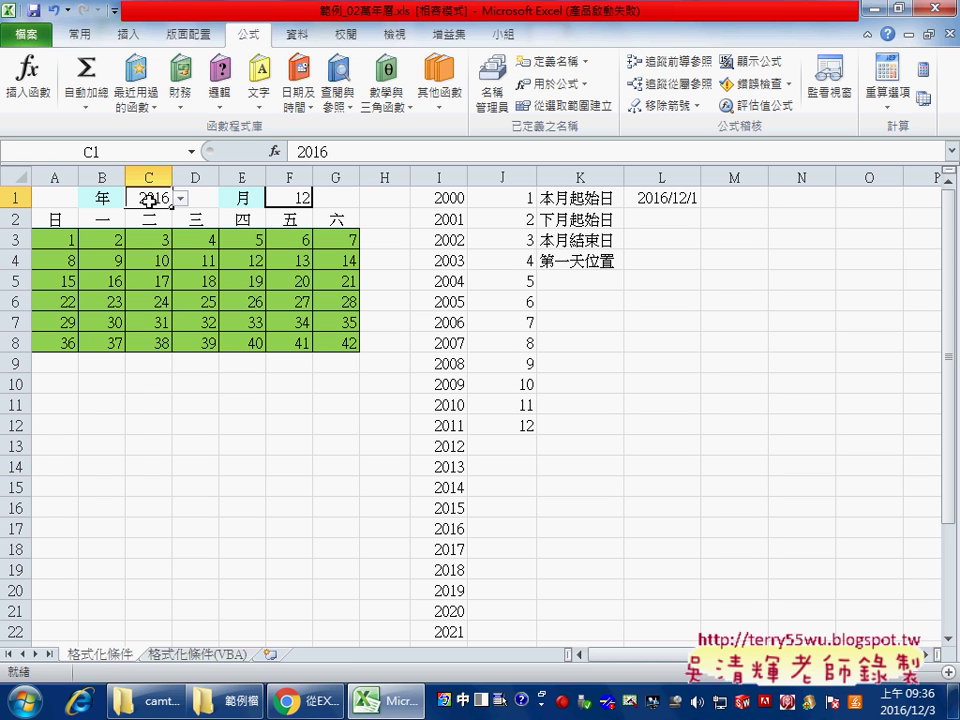
click(298, 38)
click(244, 38)
click(298, 38)
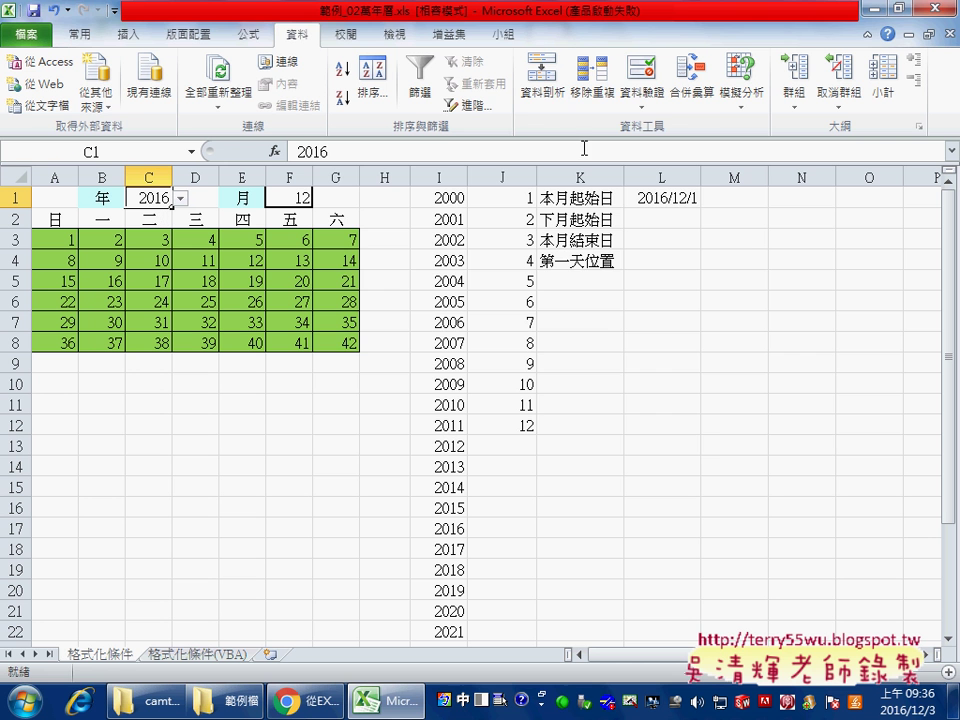
Step: In C1's Data Validation, keep List and replace the source with =年 via F3
click(641, 80)
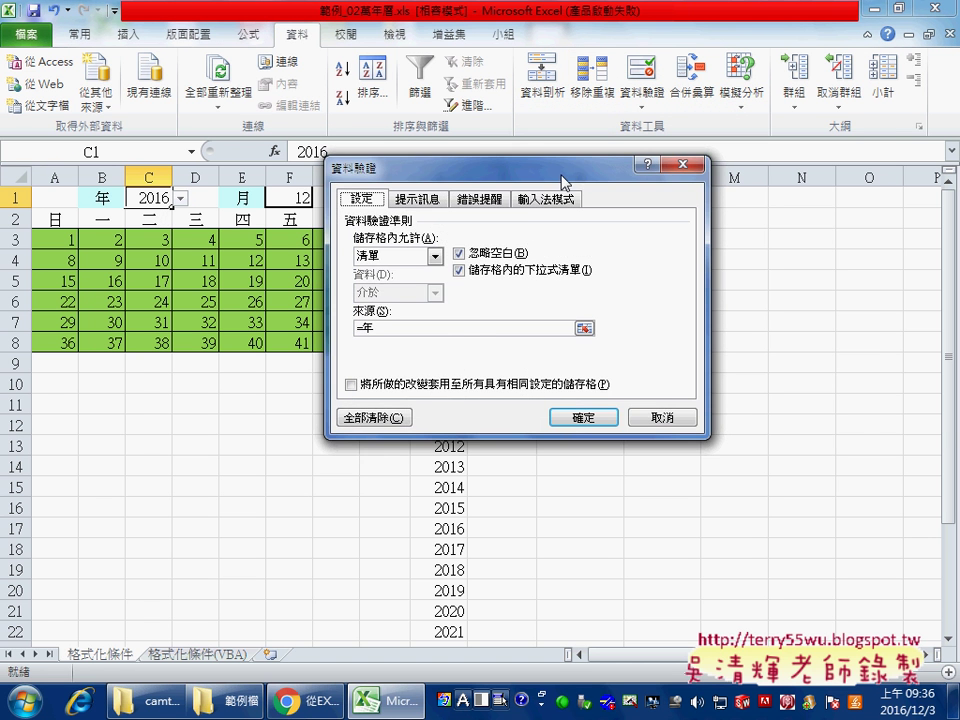
drag(562, 177, 786, 167)
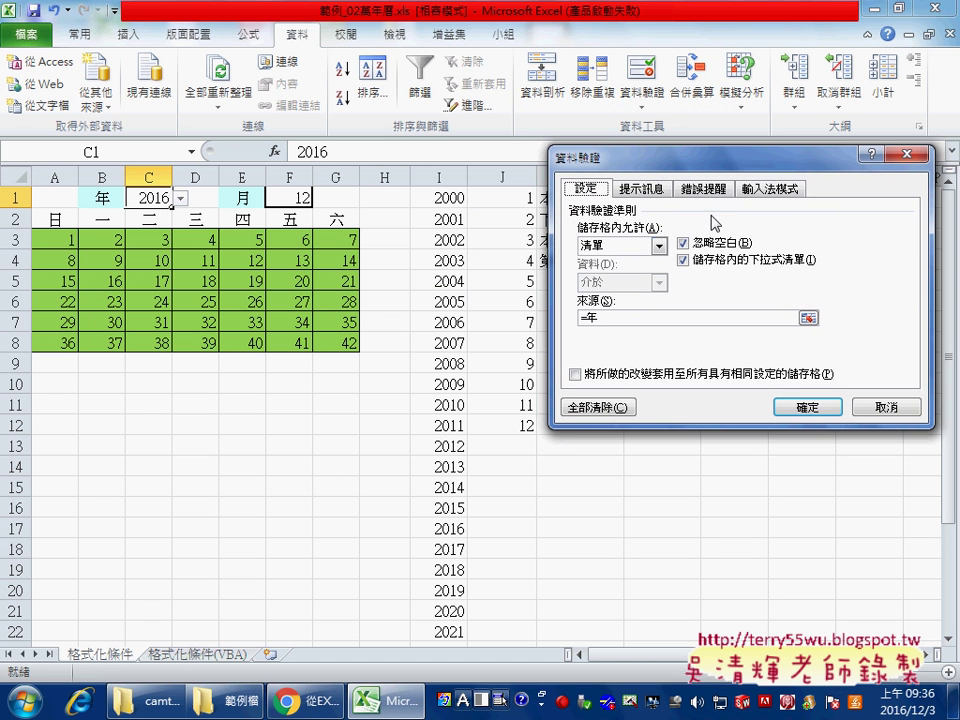
click(659, 245)
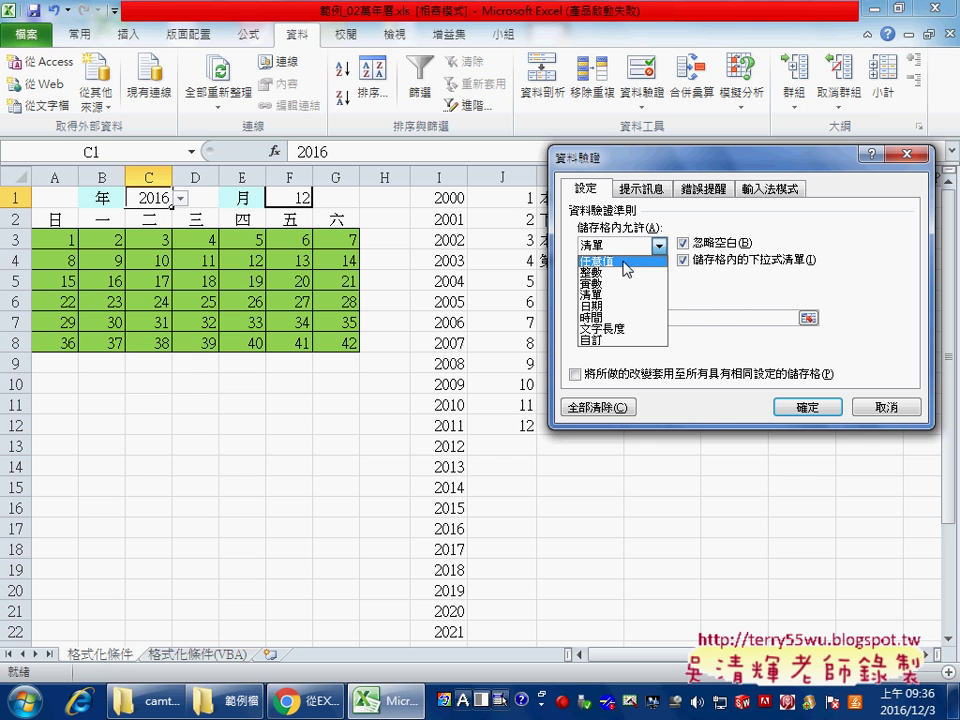
click(618, 294)
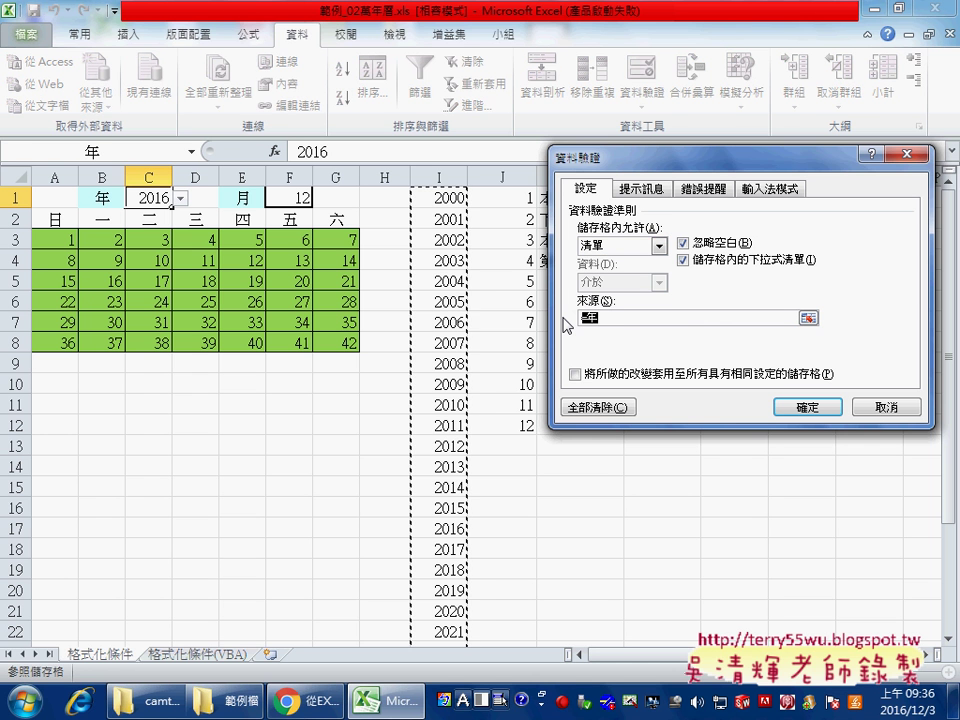
key(Delete)
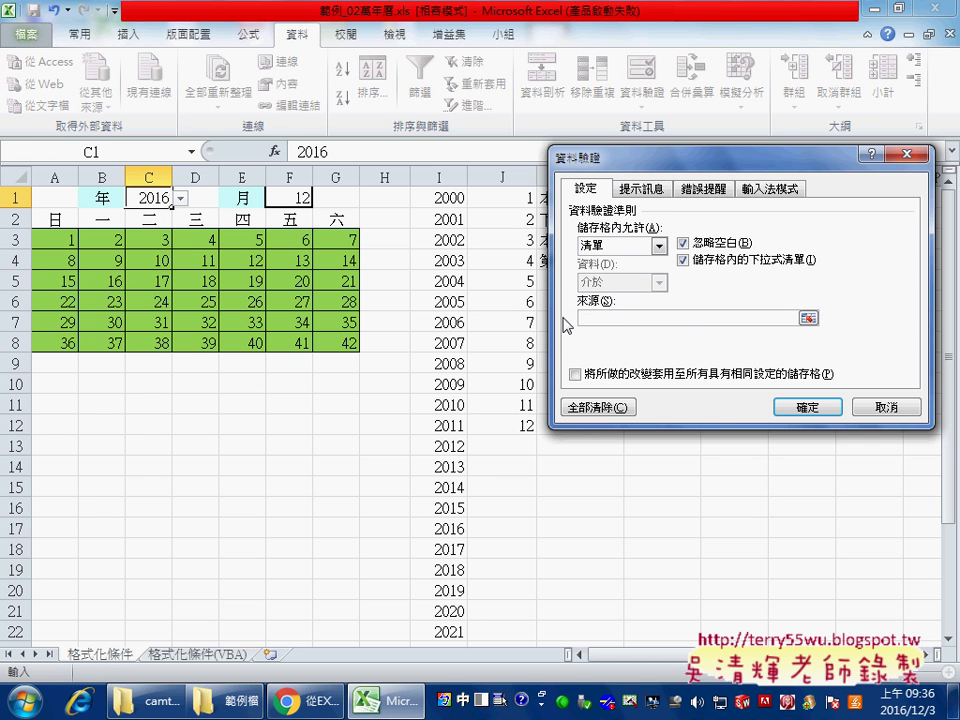
key(F3)
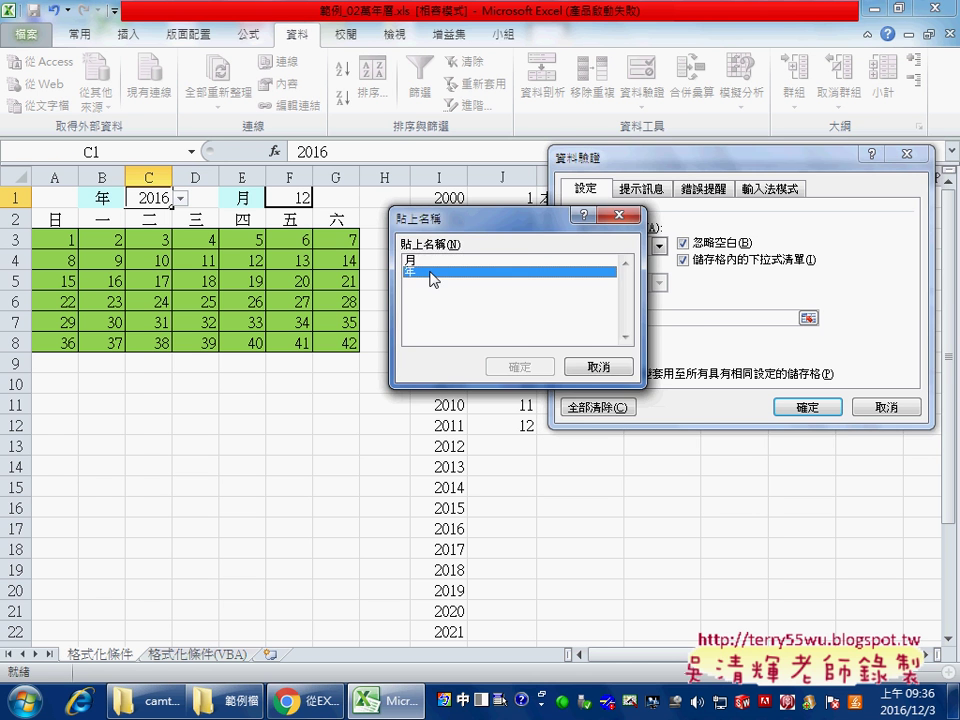
double_click(430, 271)
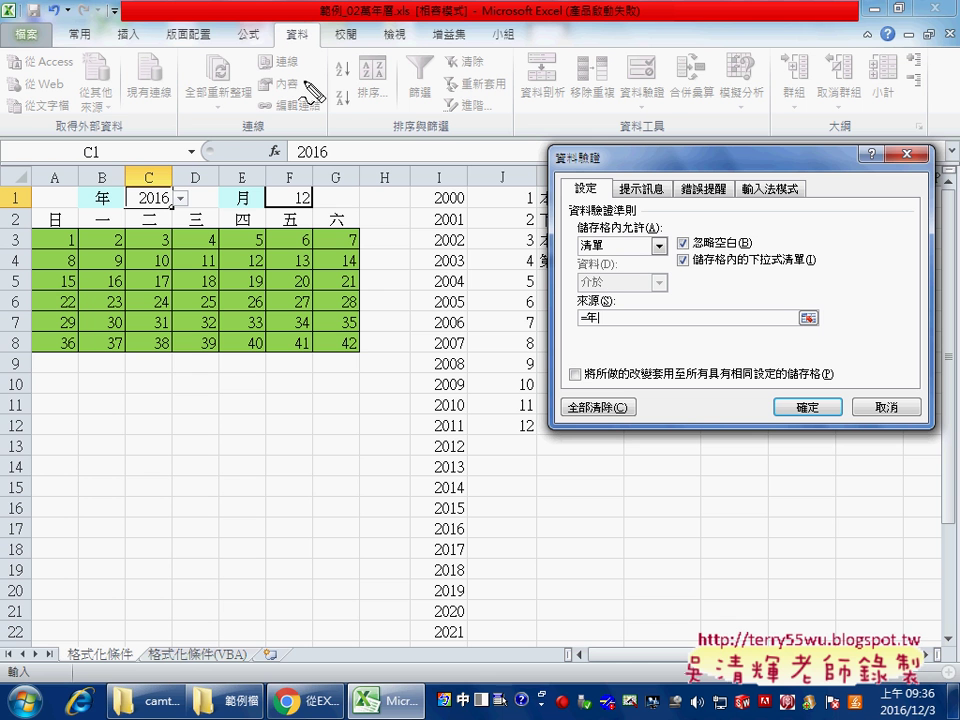
mouse_move(258, 25)
mouse_down()
mouse_move(264, 34)
mouse_move(250, 58)
mouse_up()
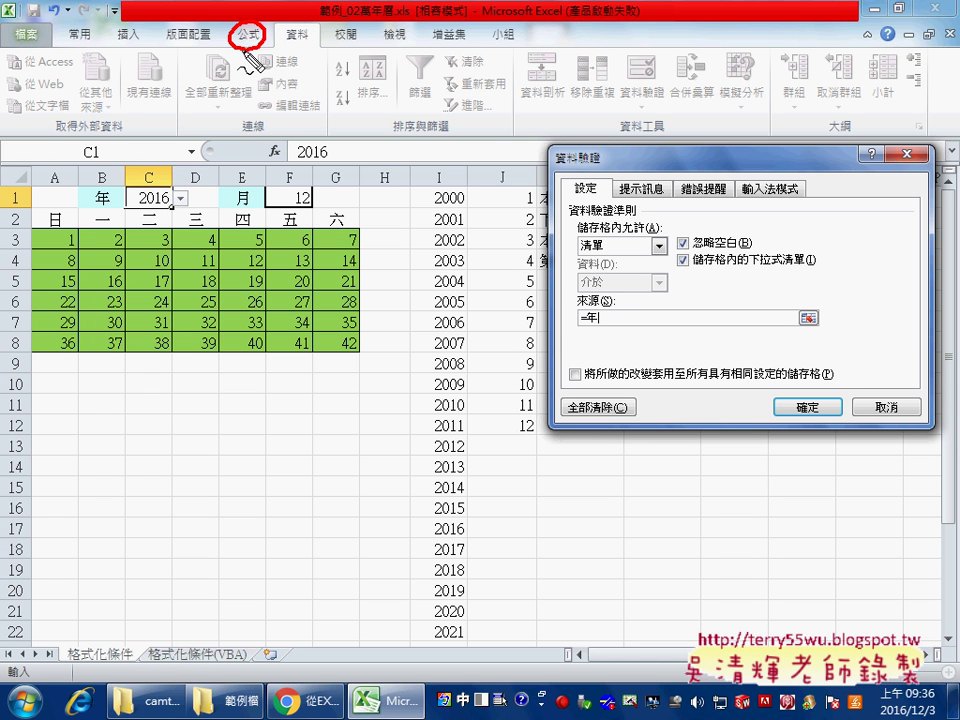
Step: Circle in red the Data Tools, Data Validation, List type and In-cell dropdown settings, then clear the marks
mouse_move(300, 24)
mouse_down()
mouse_move(314, 42)
mouse_move(302, 58)
mouse_up()
mouse_move(650, 64)
mouse_down()
mouse_move(622, 86)
mouse_move(662, 95)
mouse_move(597, 184)
mouse_up()
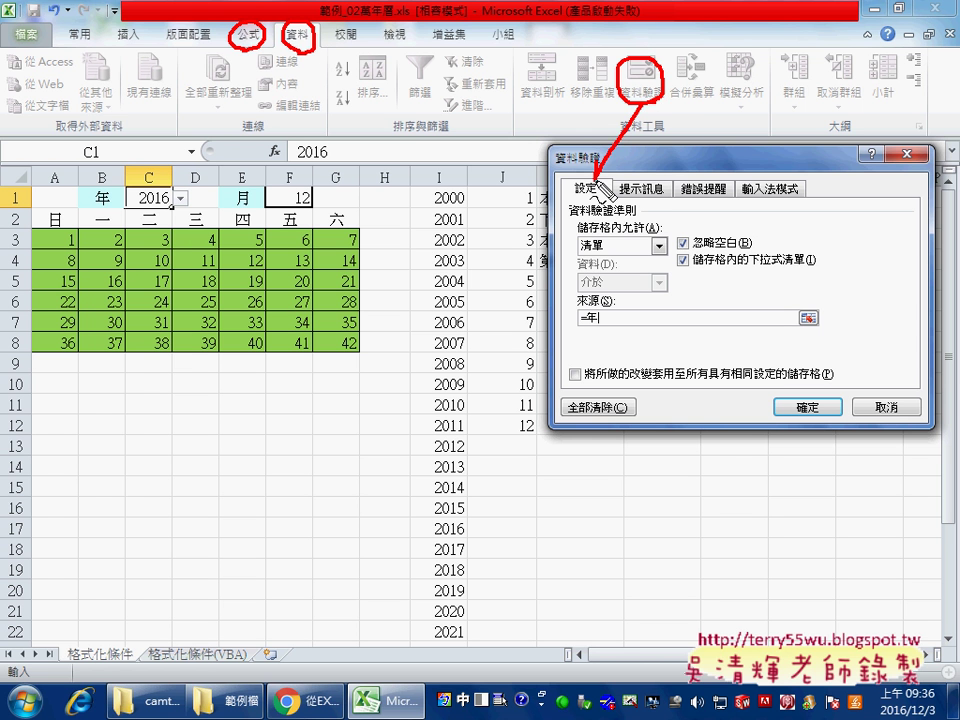
mouse_move(612, 236)
mouse_down()
mouse_move(572, 243)
mouse_move(598, 260)
mouse_move(568, 328)
mouse_up()
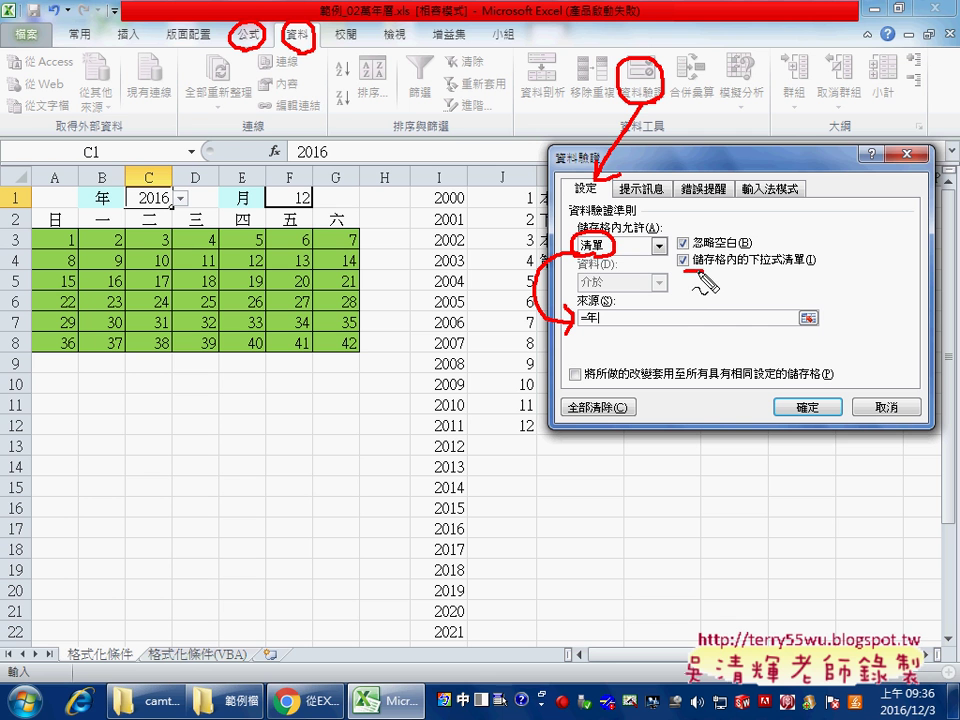
drag(684, 270, 703, 269)
mouse_move(693, 271)
mouse_down()
mouse_move(692, 296)
mouse_move(704, 283)
mouse_move(712, 296)
mouse_move(682, 300)
mouse_move(734, 300)
mouse_up()
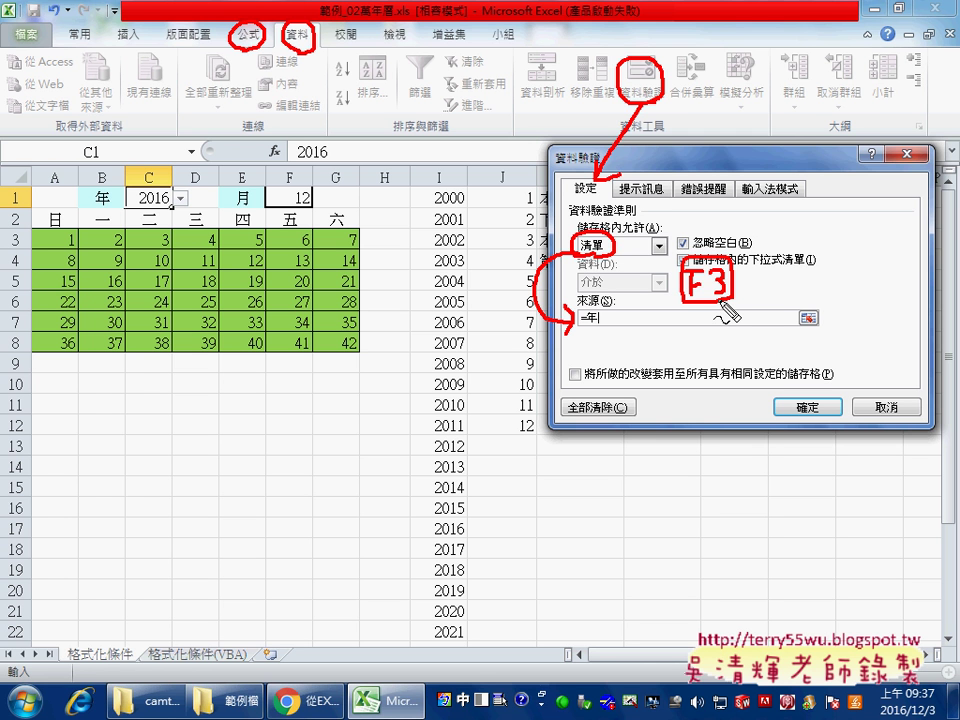
key(Escape)
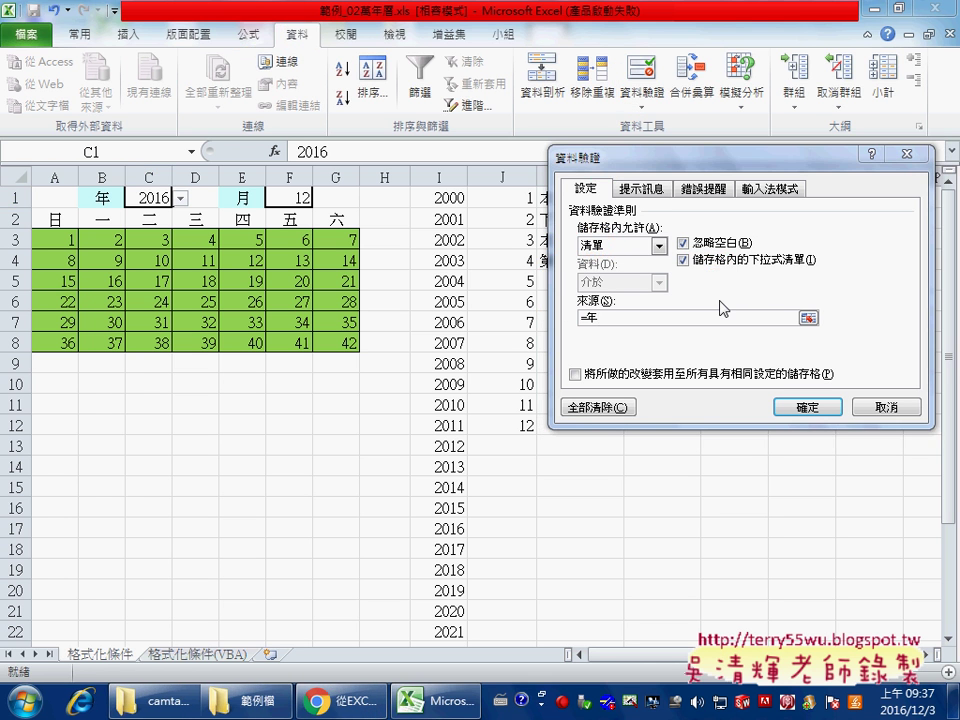
Step: Confirm the year validation and check that C1's dropdown lists years from 2000 onward
click(801, 407)
click(180, 198)
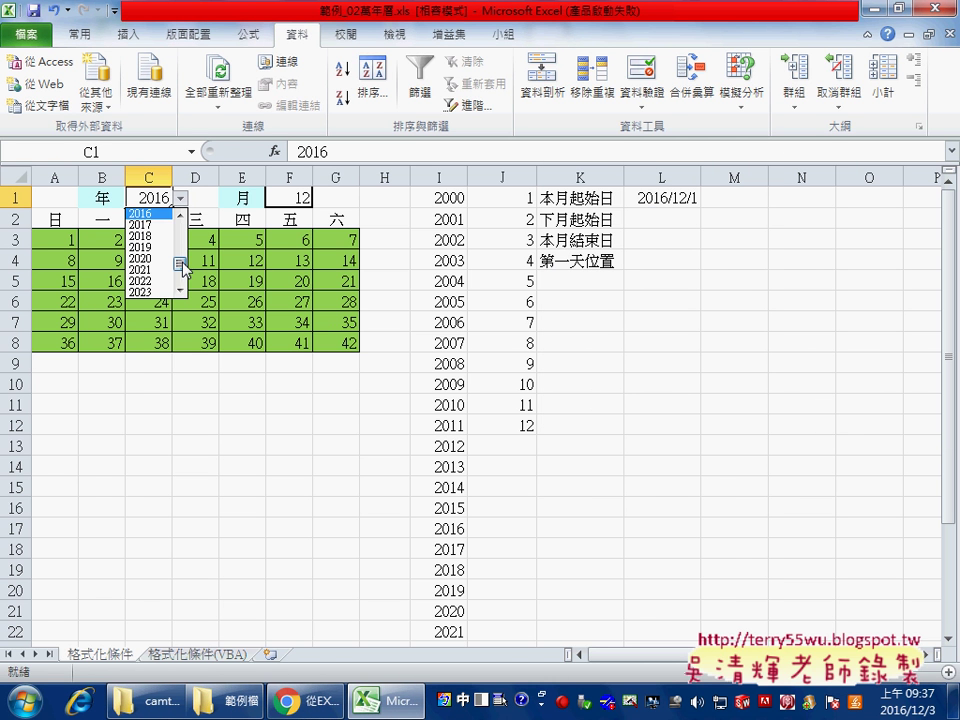
scroll(184, 255, down, 1)
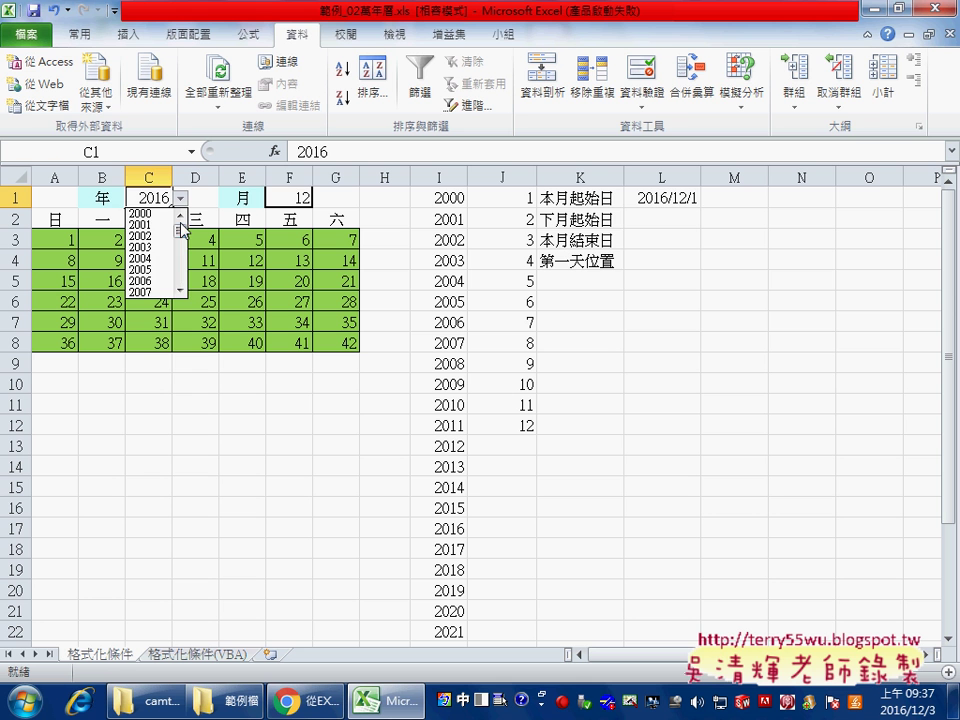
key(Escape)
click(293, 196)
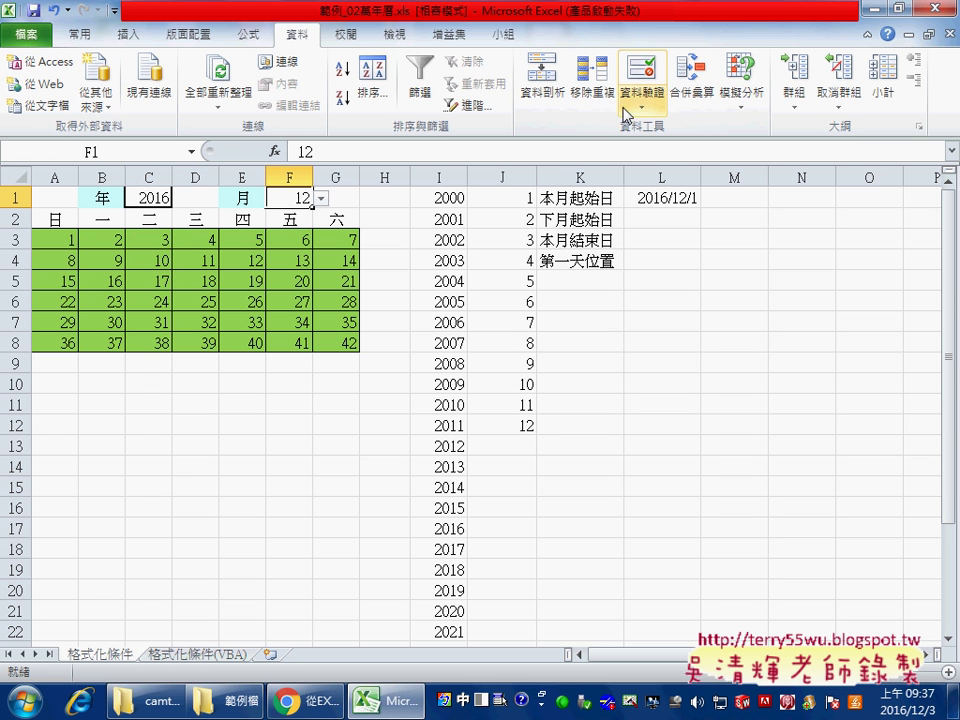
Step: In F1's Data Validation, replace the =月 source with the literal list 1,2,3,…,12
click(640, 72)
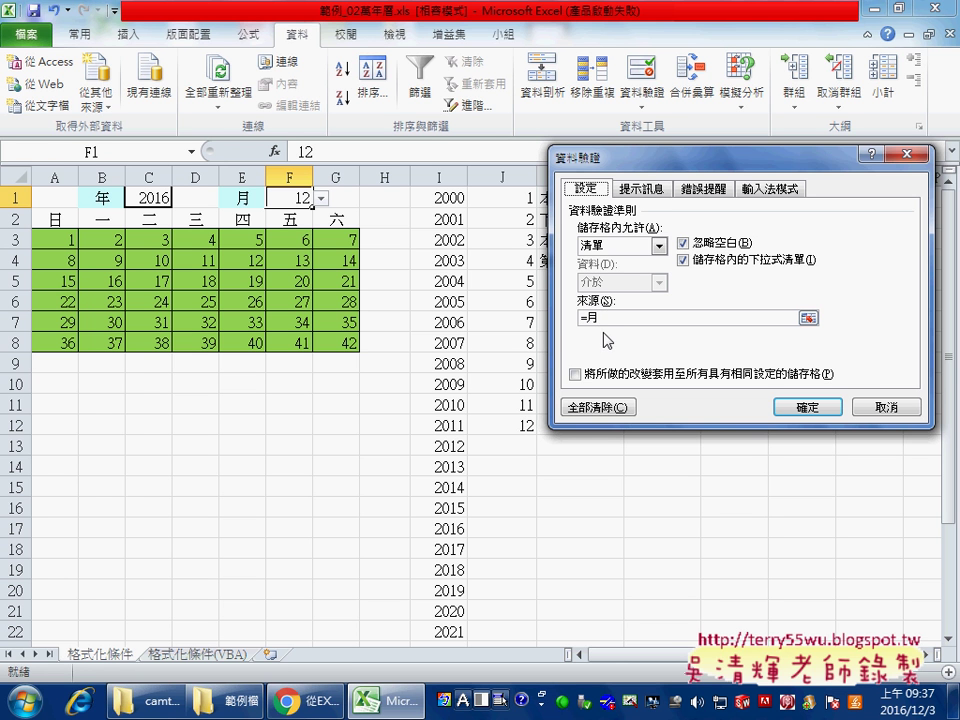
drag(647, 161, 676, 165)
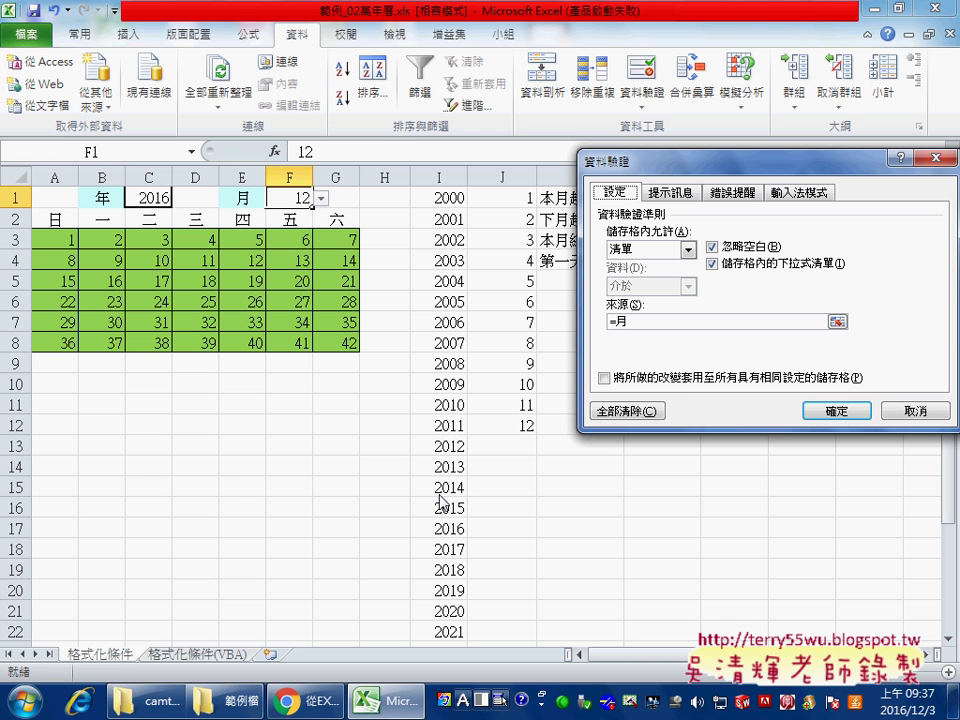
click(628, 322)
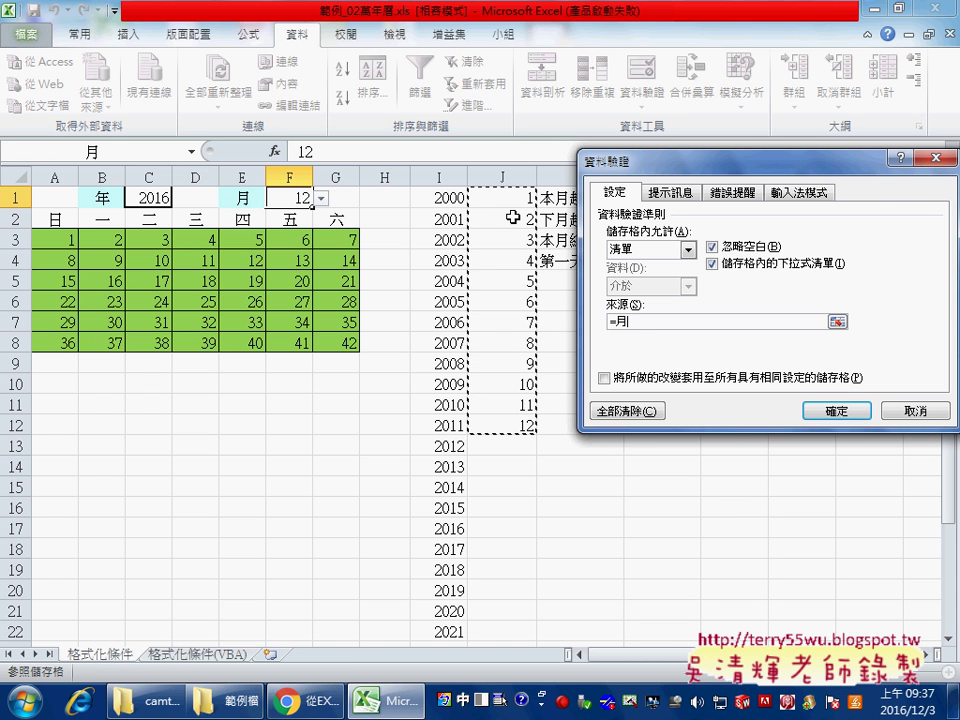
drag(664, 321, 588, 323)
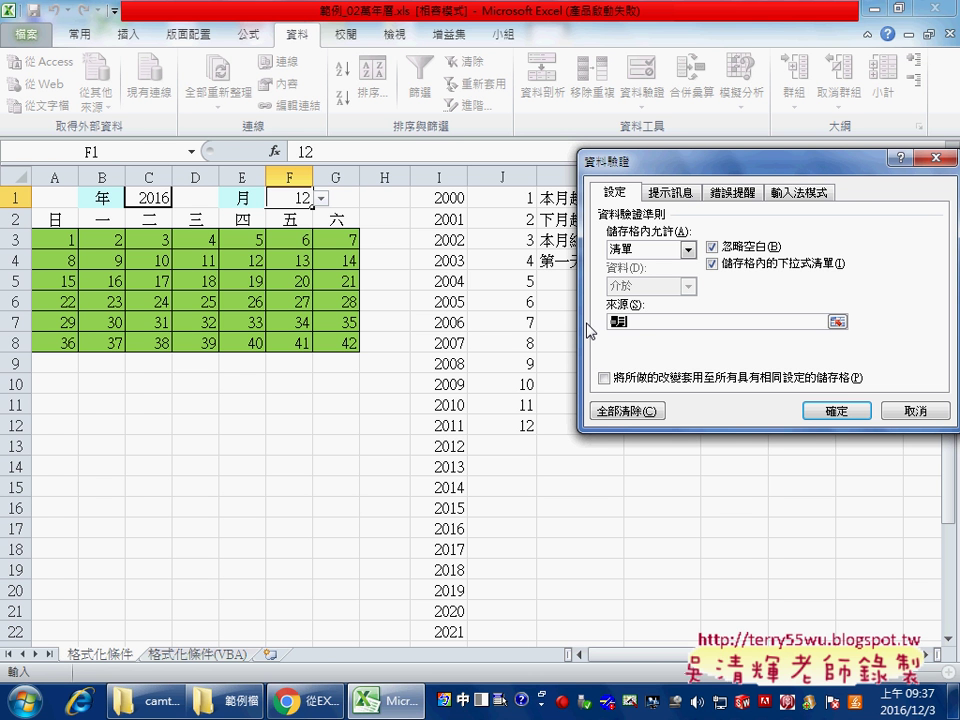
text(1)
text(,2,3,4,5)
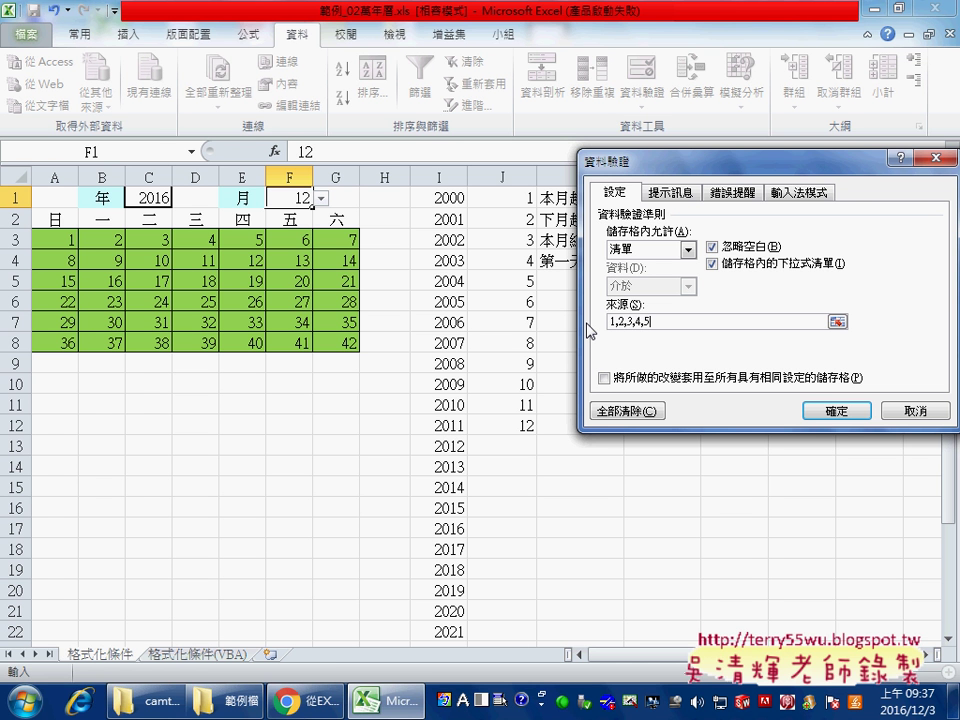
text(,6,7,8,9,10,11,1)
text(2)
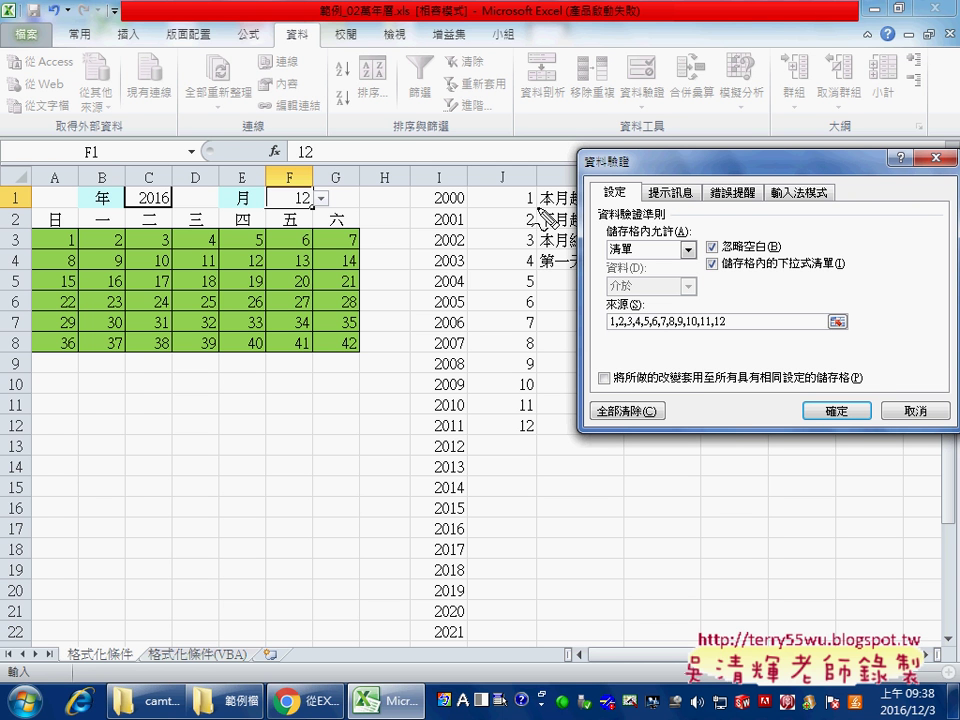
Step: Mark helper column J with a red X as no longer needed, then clear it
drag(516, 207, 479, 353)
drag(487, 244, 515, 338)
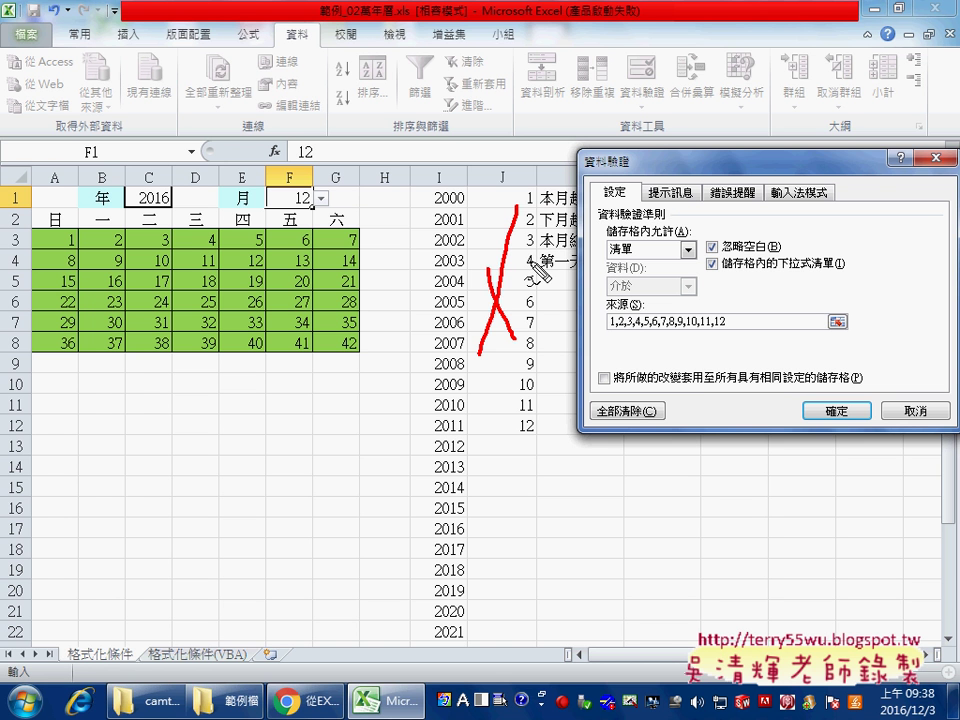
key(Escape)
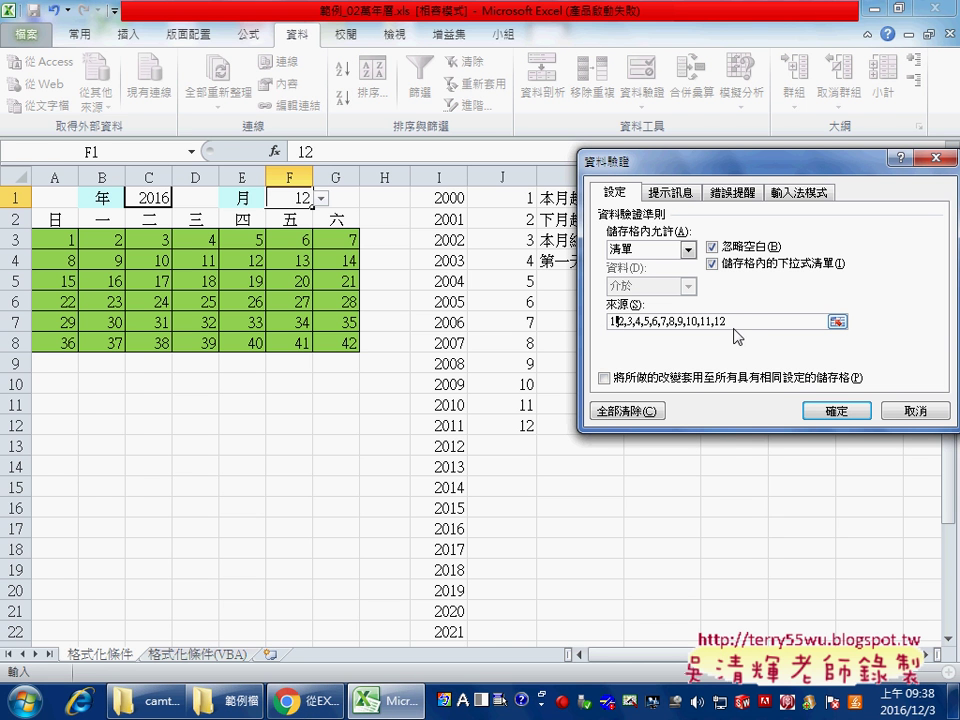
Step: Confirm the 1–12 month list rule and check F1's month choices
click(723, 322)
drag(723, 322, 553, 318)
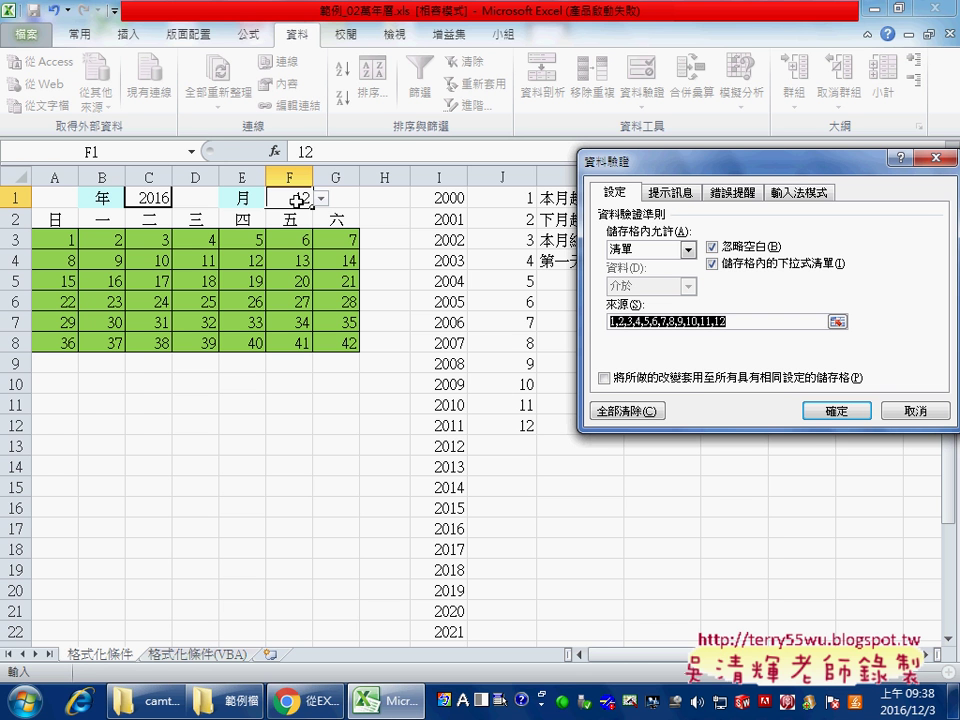
click(828, 414)
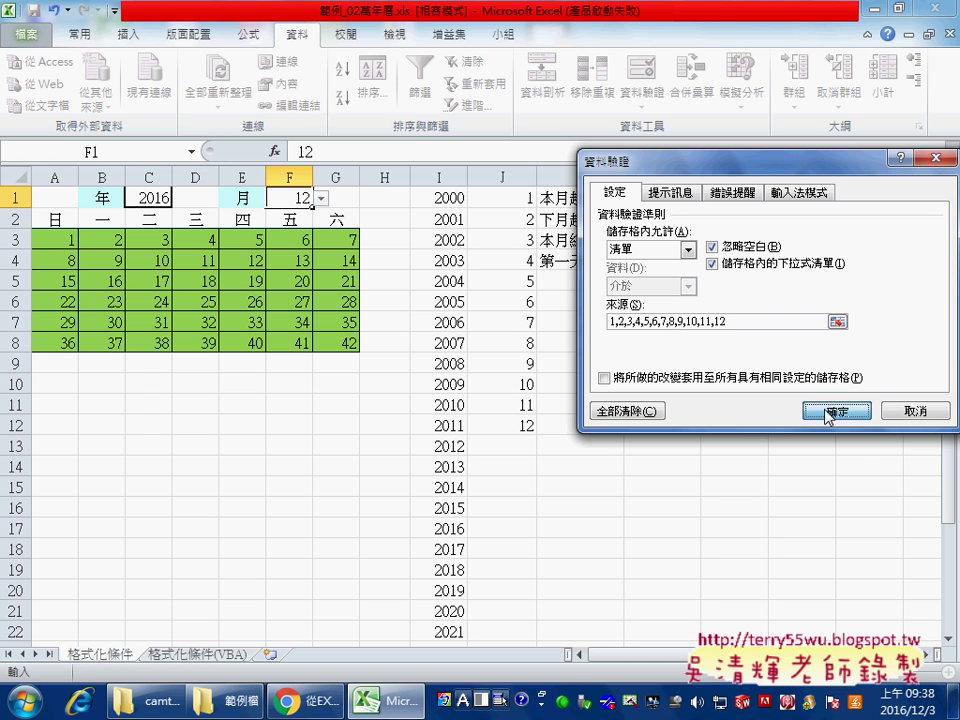
click(321, 198)
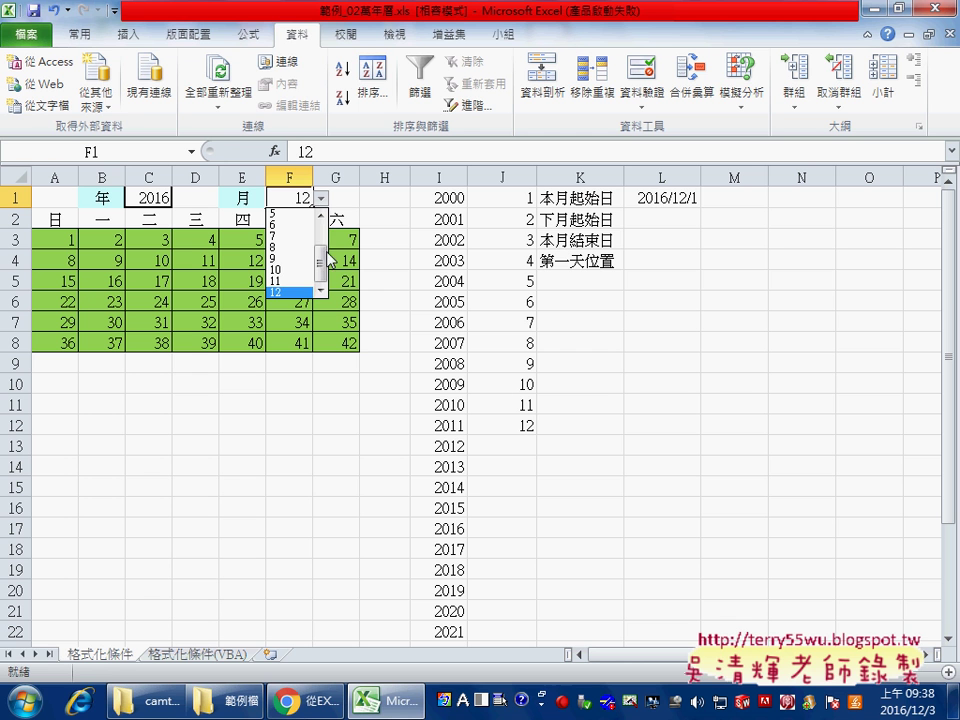
drag(327, 258, 323, 285)
click(520, 345)
Step: Hide helper columns I and J that hold the year and month lists
click(505, 176)
drag(505, 176, 440, 176)
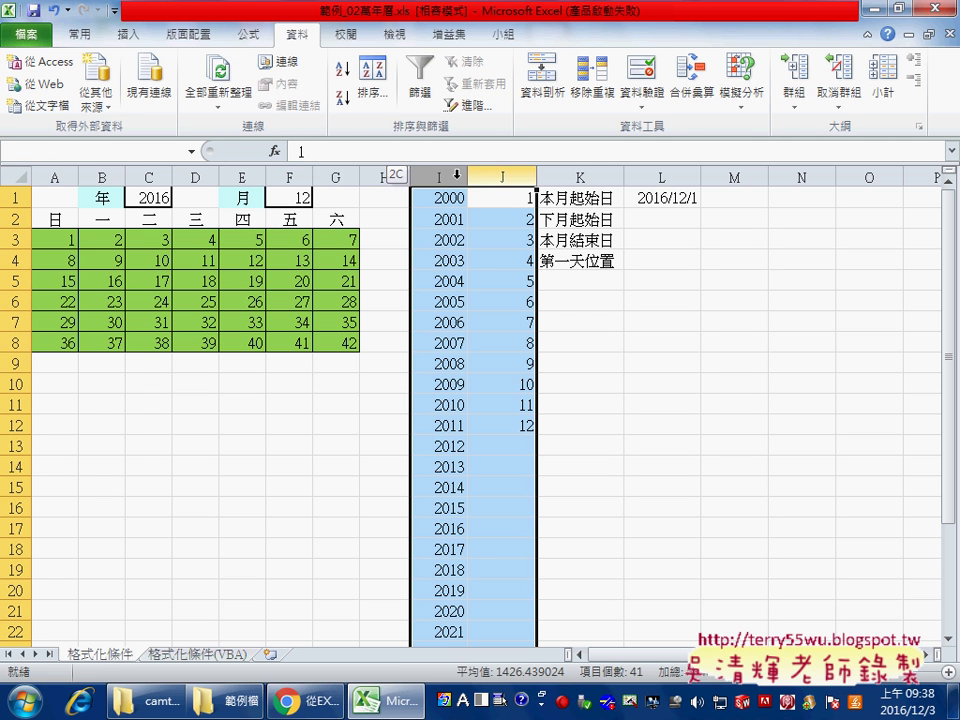
right_click(490, 285)
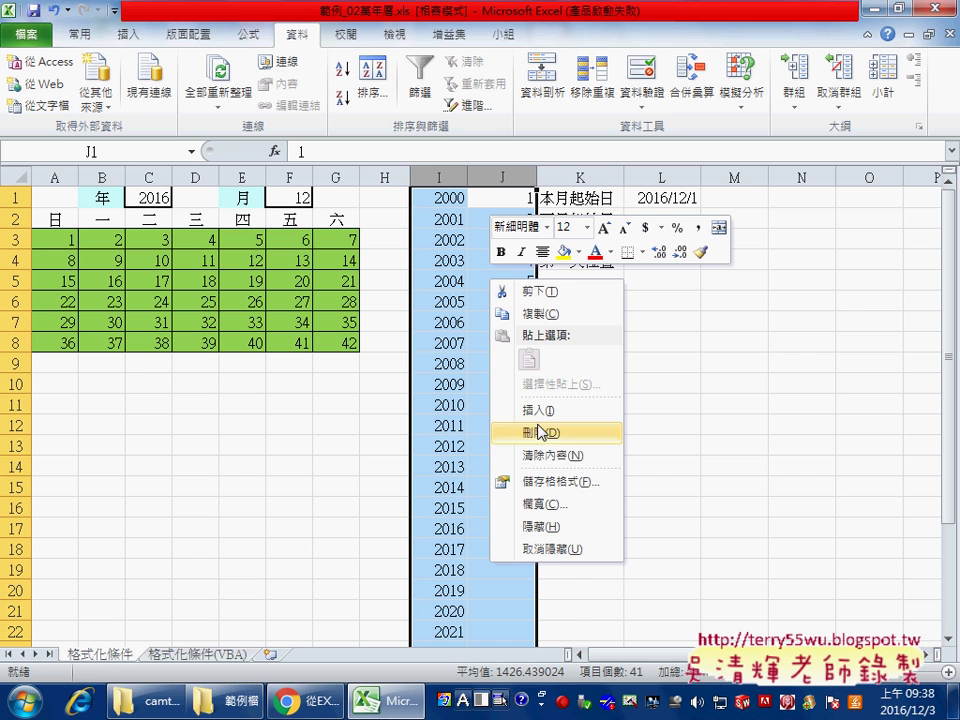
click(557, 527)
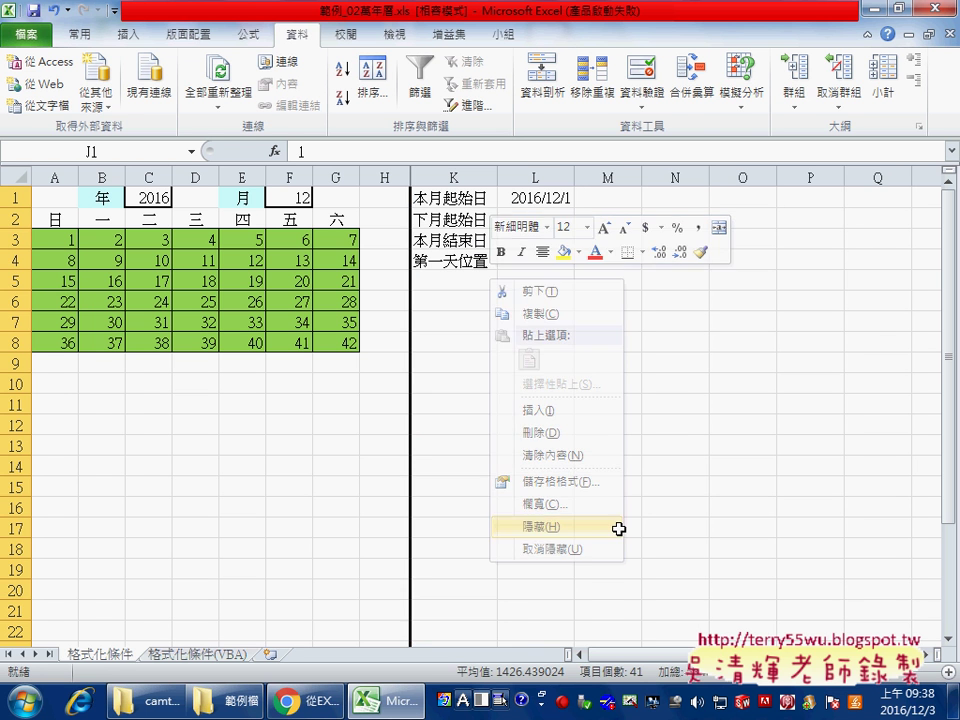
click(594, 447)
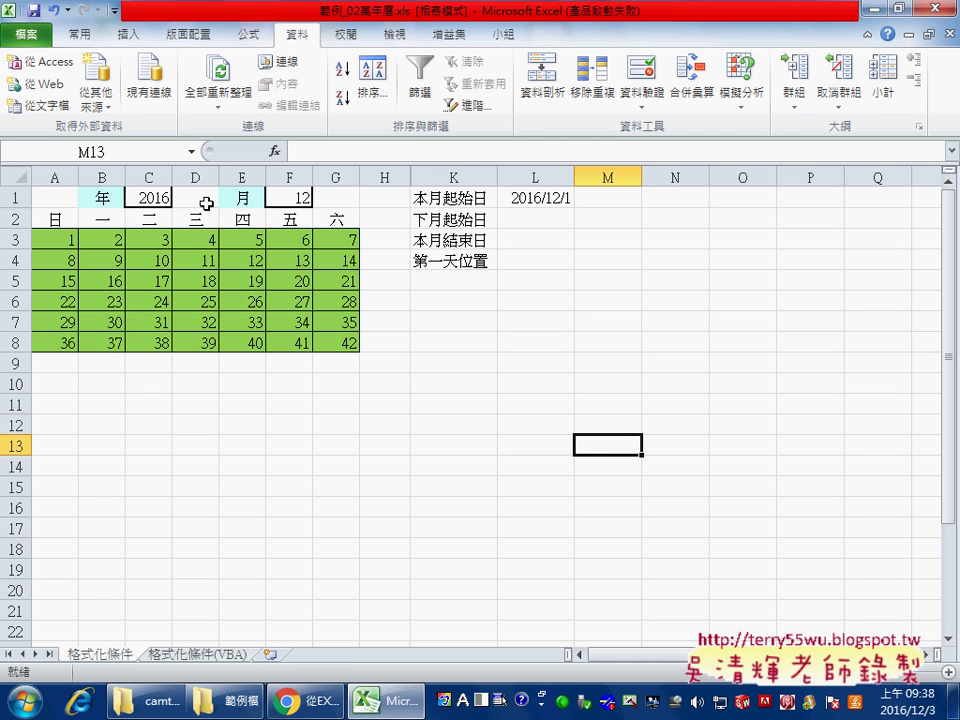
Step: Check that C1's year dropdown still works with the helper columns hidden
click(165, 197)
click(181, 200)
click(181, 200)
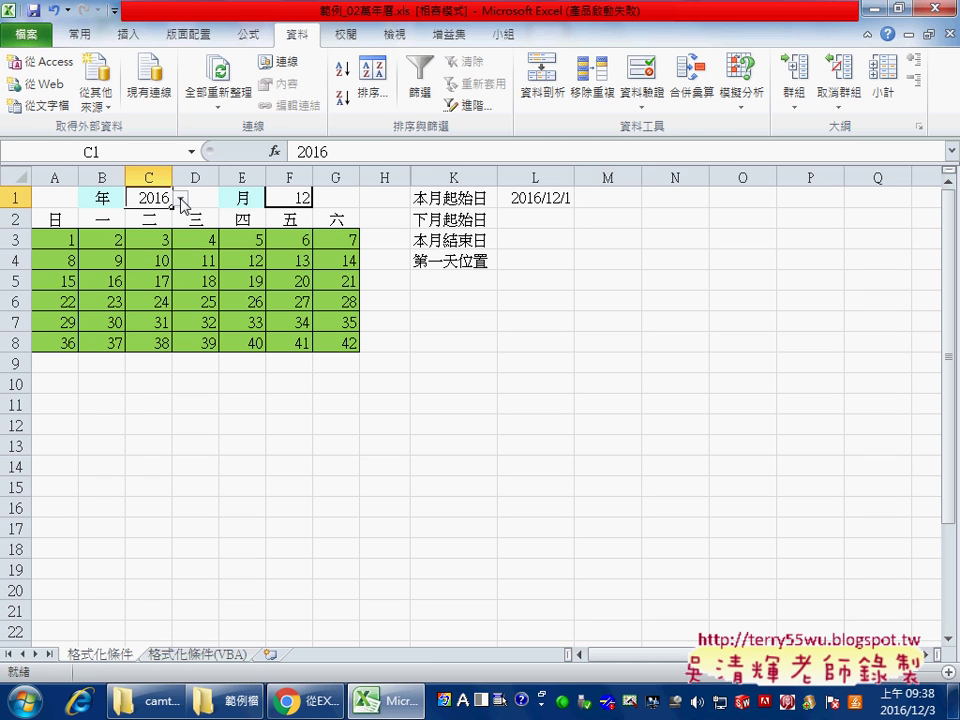
click(248, 34)
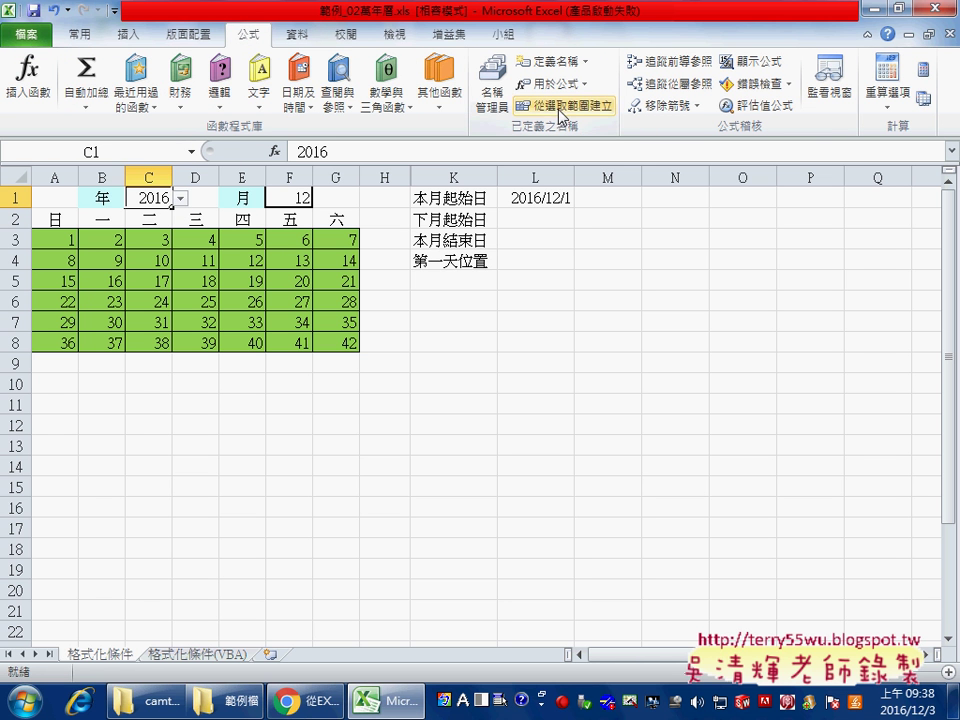
click(493, 95)
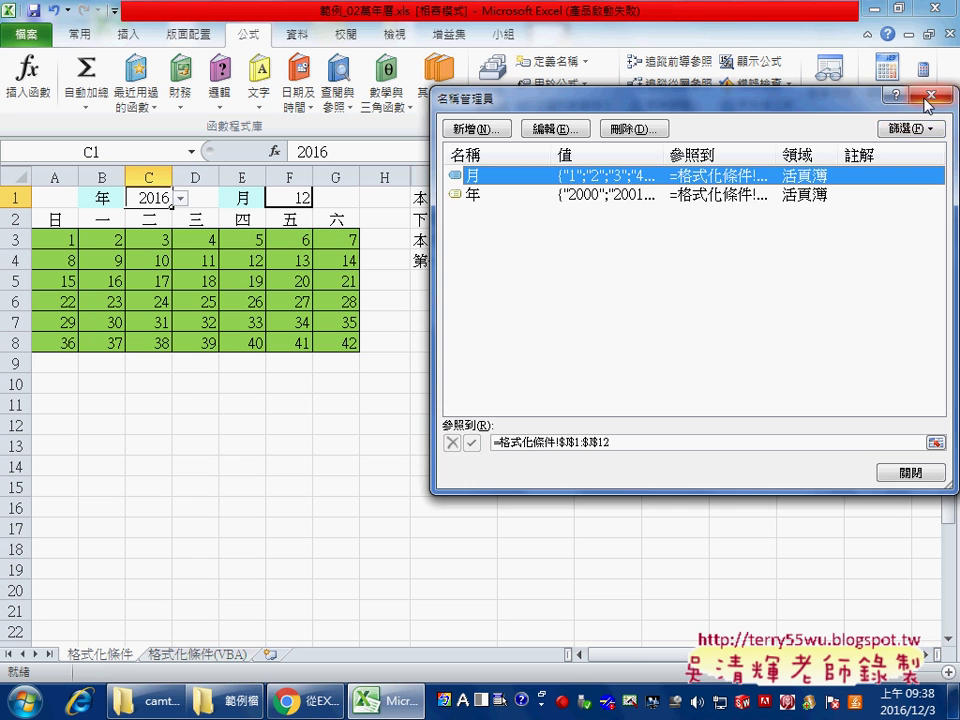
click(929, 96)
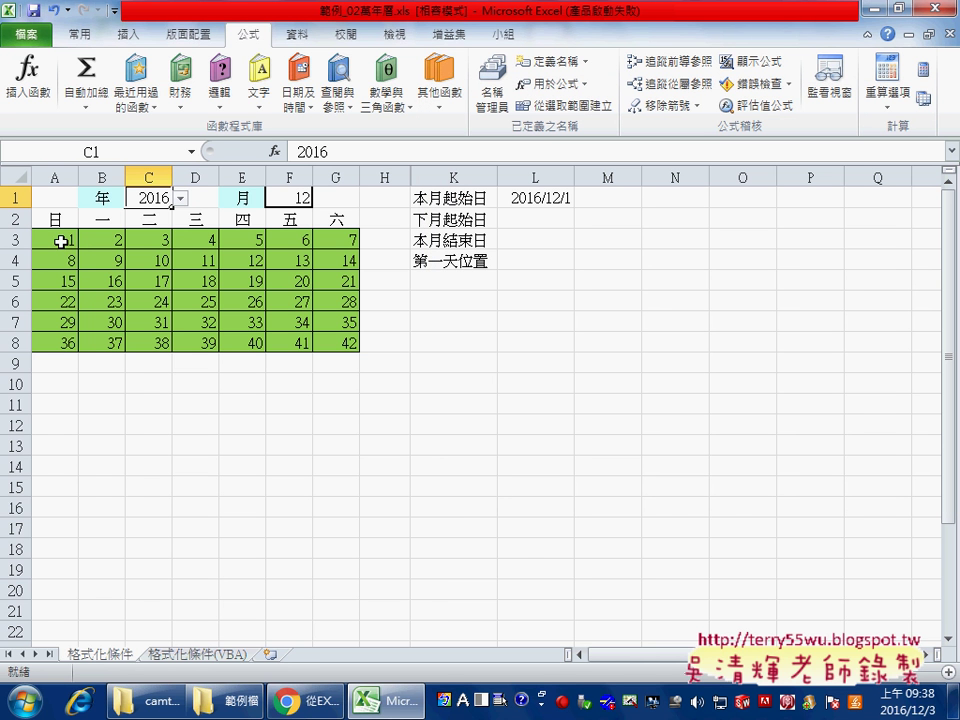
click(180, 199)
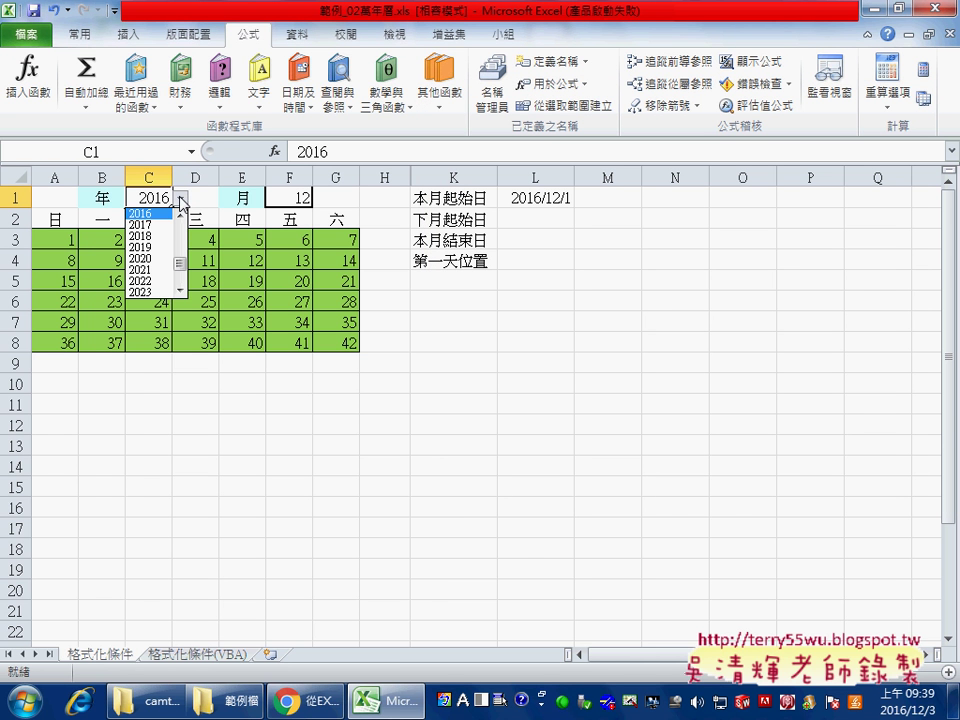
click(182, 200)
click(300, 198)
click(321, 198)
click(295, 198)
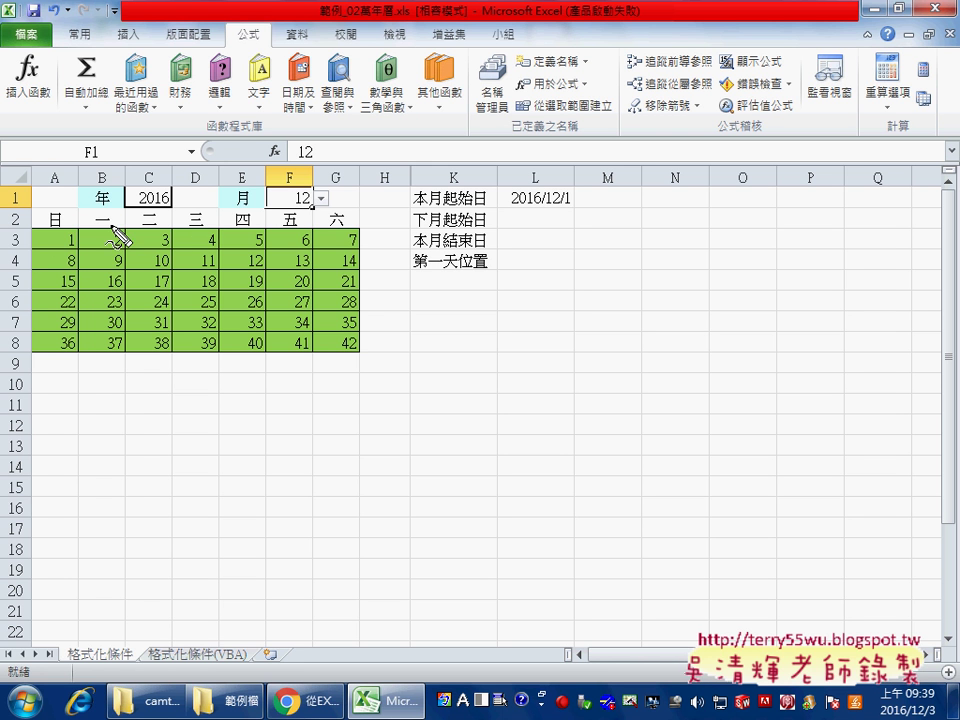
Step: Outline the worksheet calendar table in red, clear it, and show the Windows clock calendar for December 2016
mouse_move(43, 236)
mouse_down()
mouse_move(40, 358)
mouse_move(100, 222)
mouse_up()
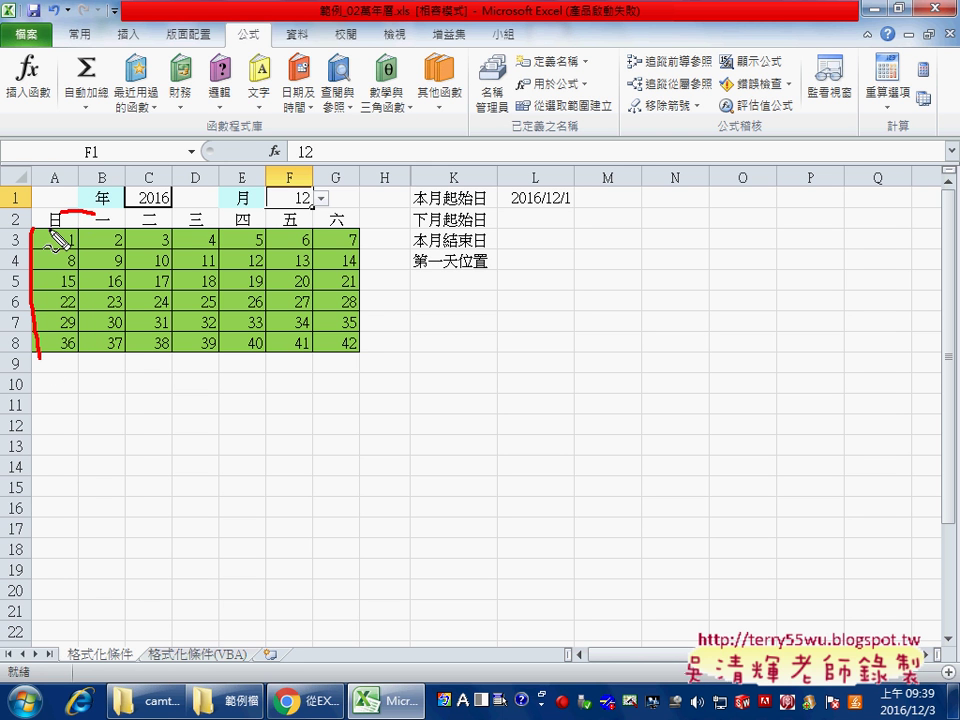
drag(38, 232, 355, 355)
drag(125, 360, 340, 358)
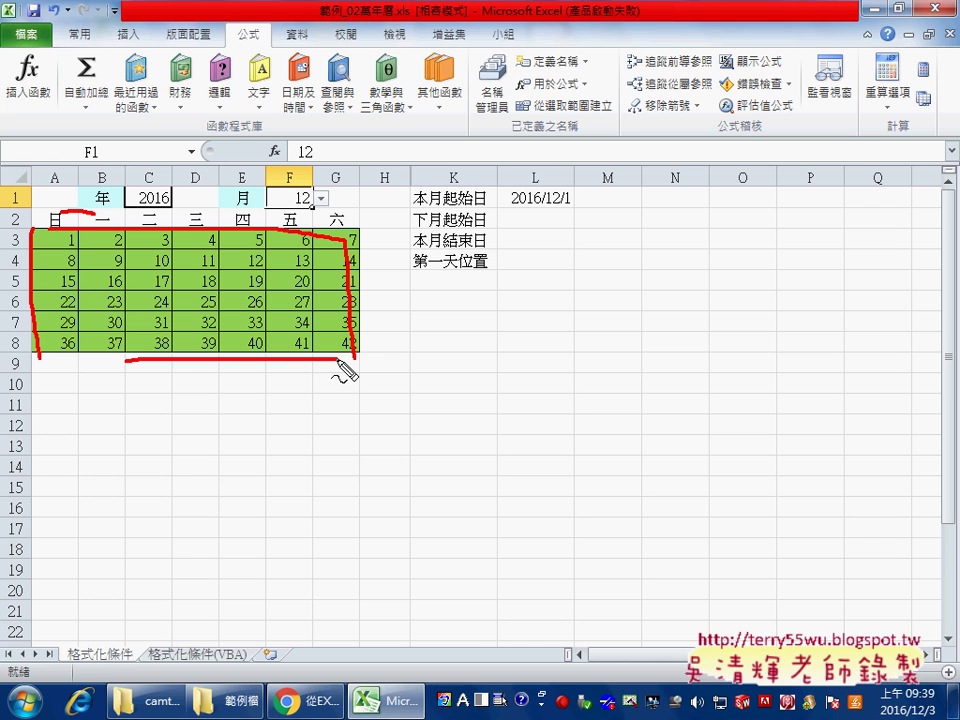
key(Escape)
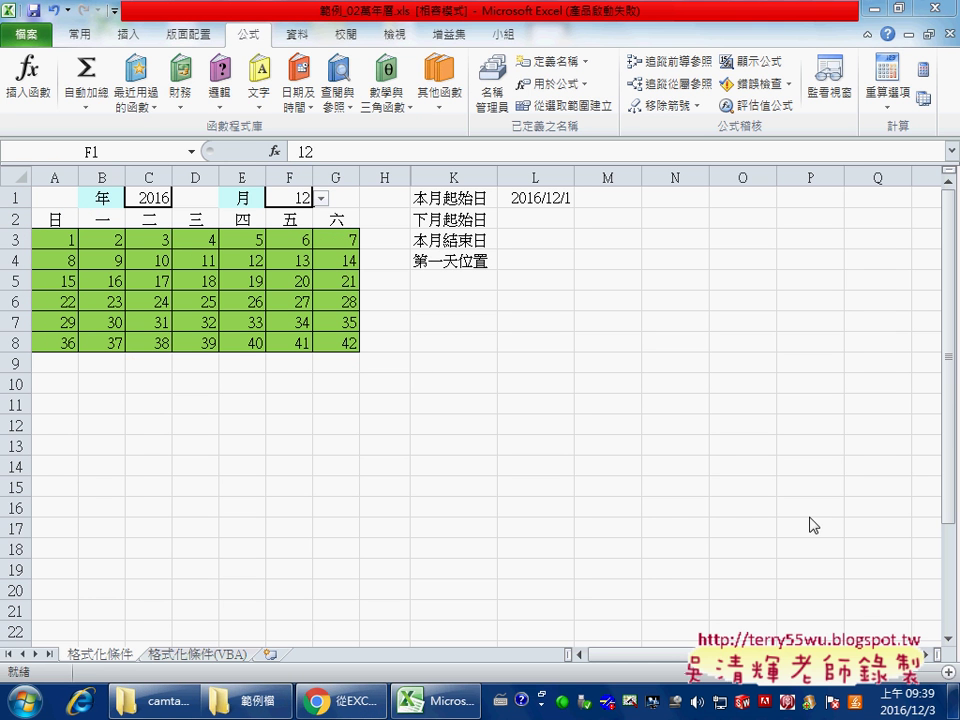
click(925, 705)
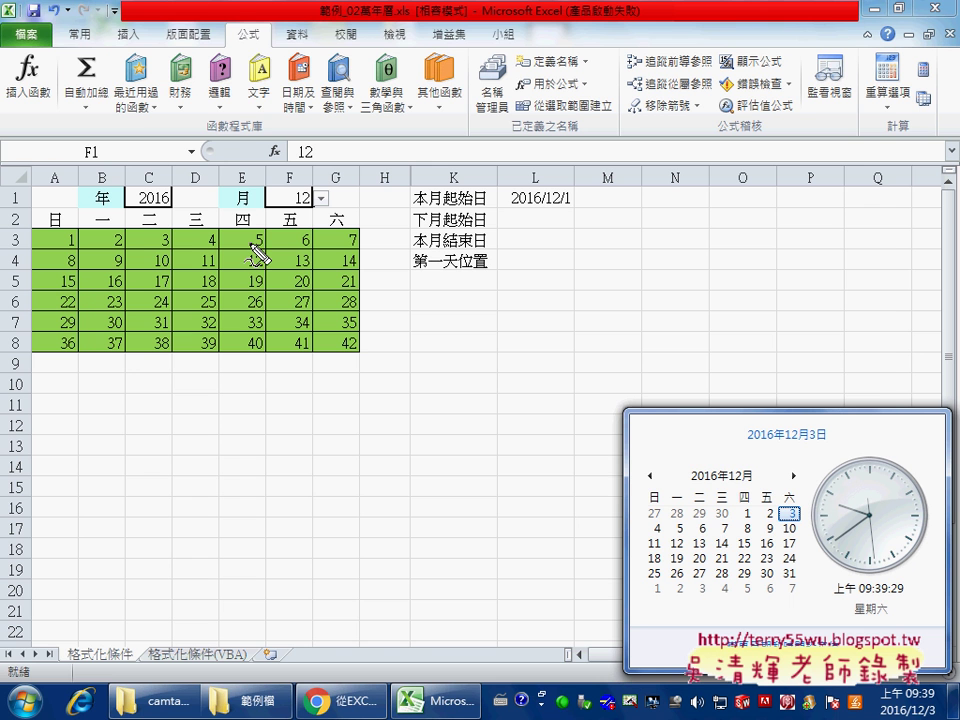
Step: Circle December 1 on the clock calendar and the 5 in E3, with arrows placing day 1 under Thursday
drag(752, 506, 740, 510)
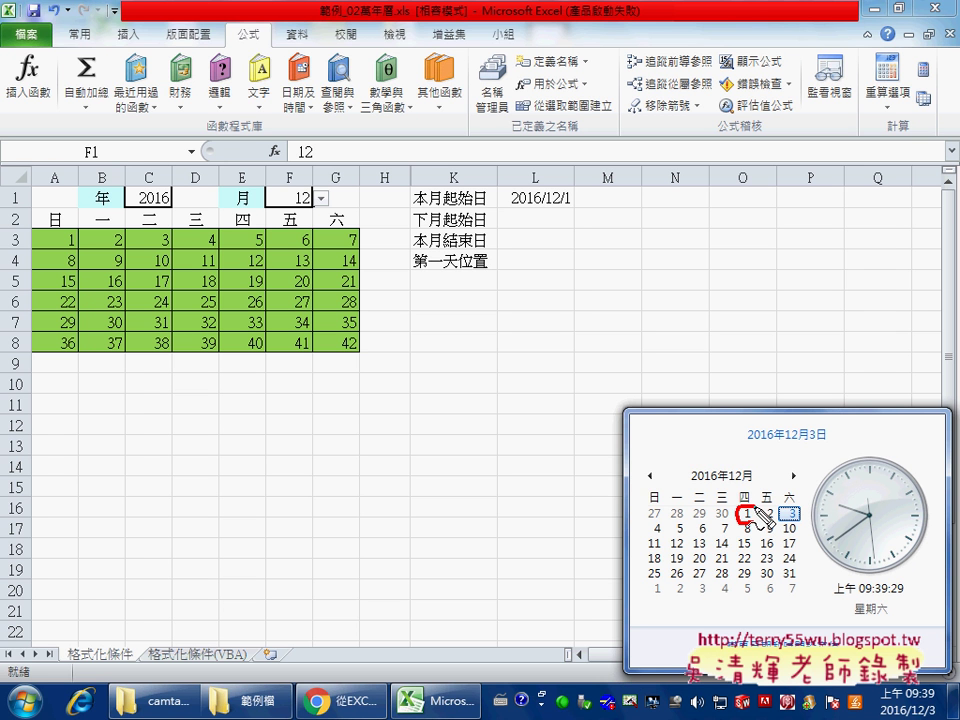
drag(262, 232, 272, 257)
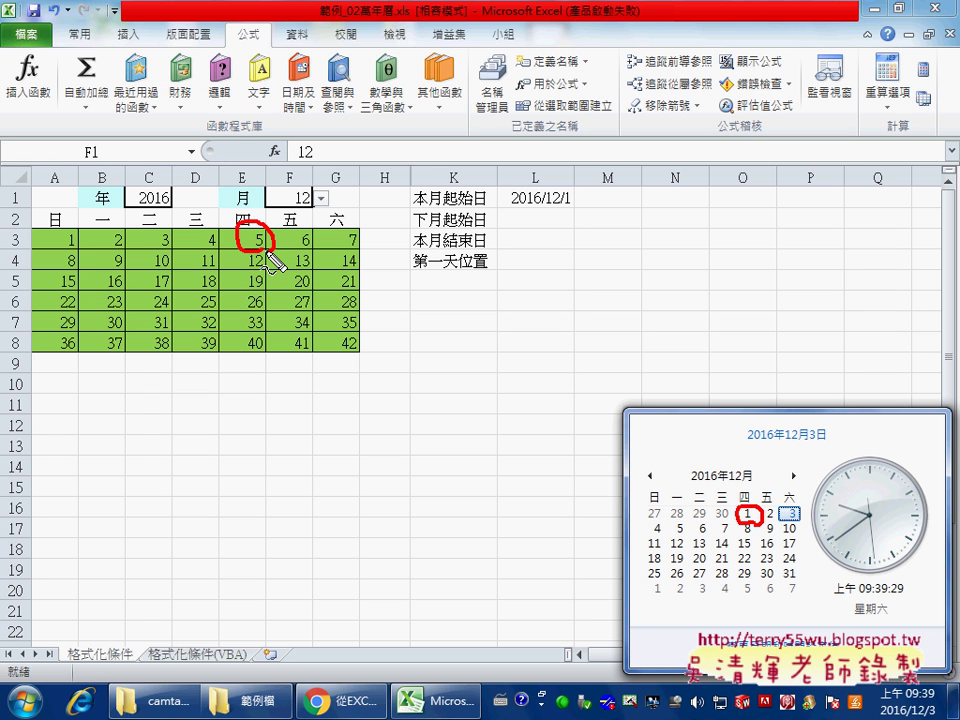
mouse_move(50, 237)
mouse_down()
mouse_move(68, 262)
mouse_move(215, 242)
mouse_move(210, 255)
mouse_up()
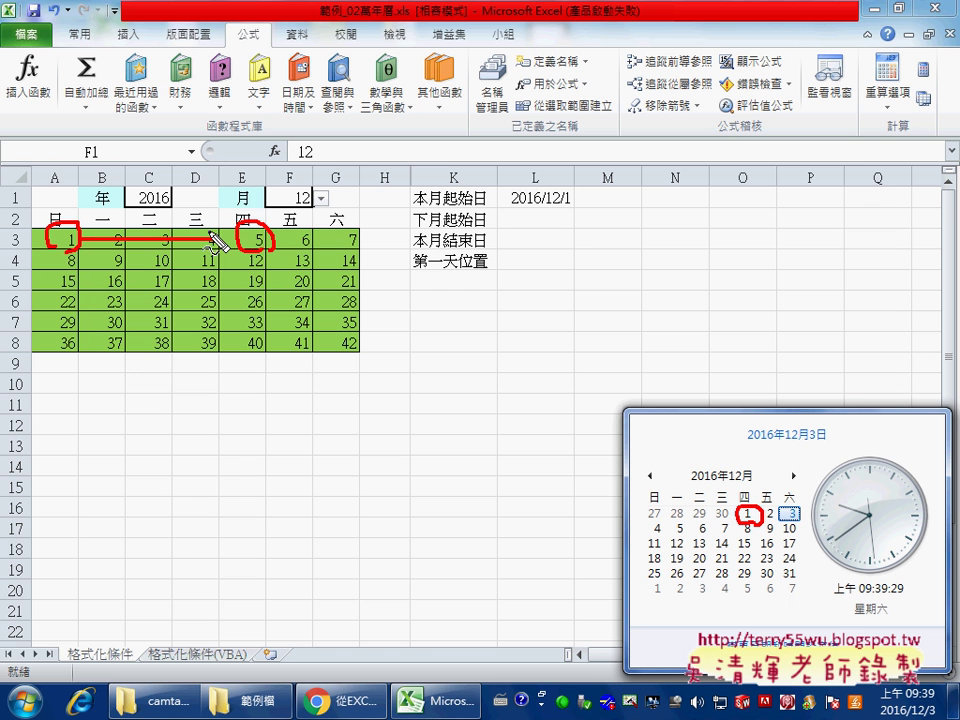
drag(247, 188, 246, 215)
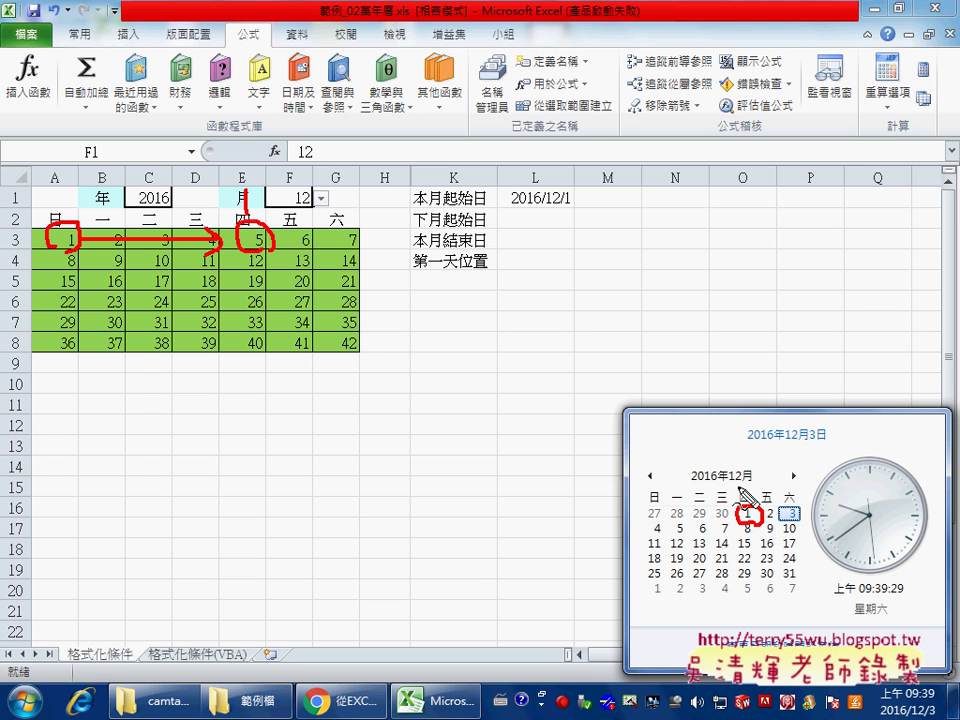
Step: Circle 12 and 31 on both calendars, strike days past 31, and circle 2016, 12 and the month grid
drag(728, 487, 752, 488)
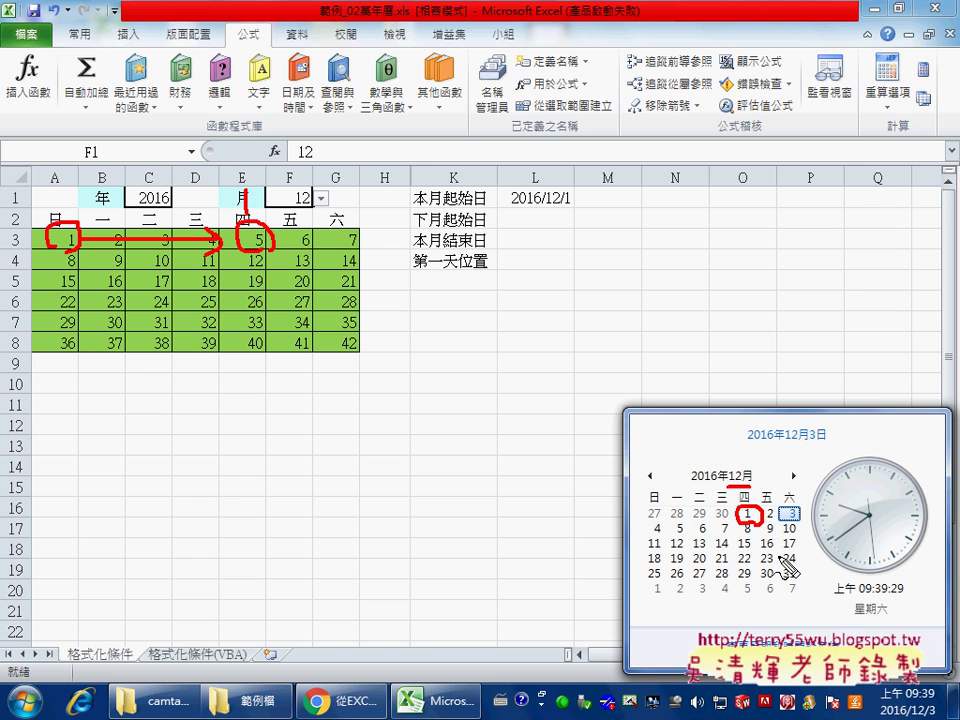
mouse_move(786, 566)
mouse_down()
mouse_move(790, 588)
mouse_move(800, 578)
mouse_up()
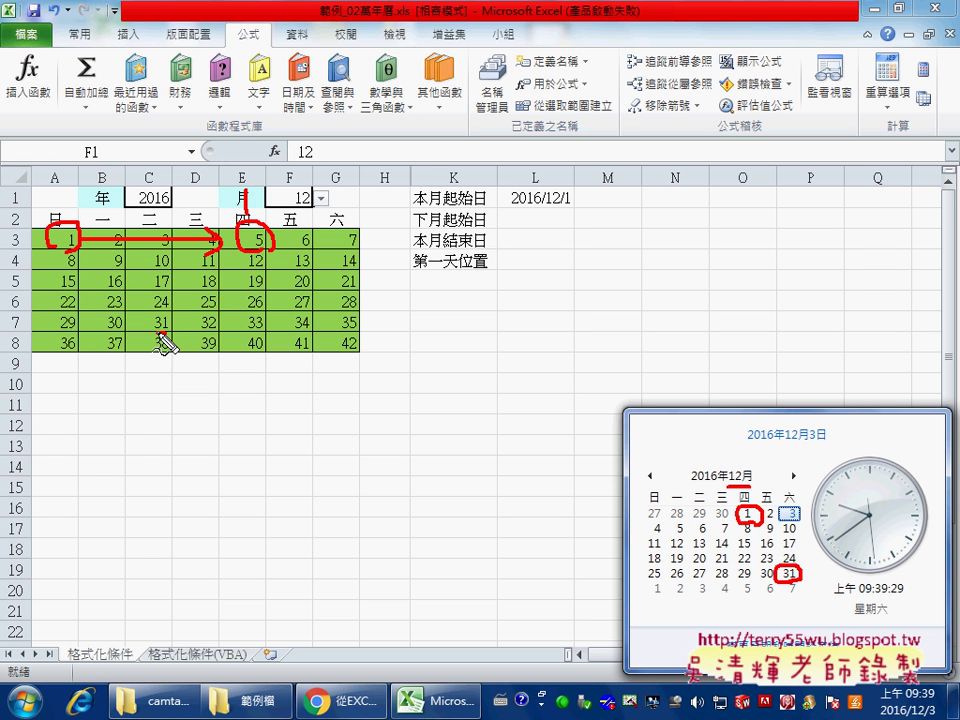
drag(160, 333, 350, 323)
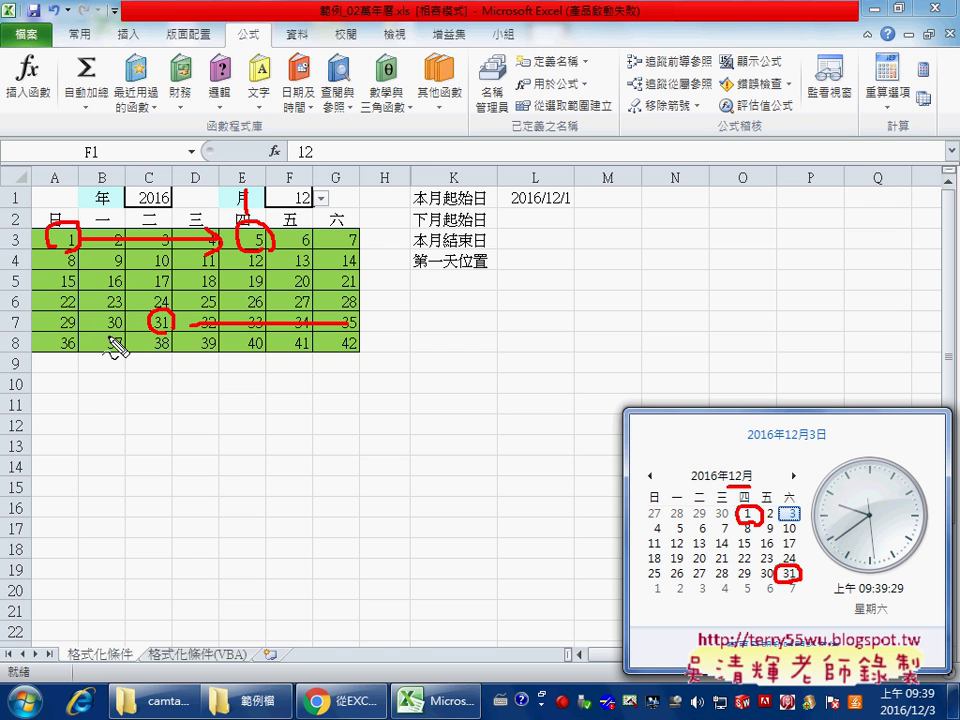
drag(78, 347, 357, 350)
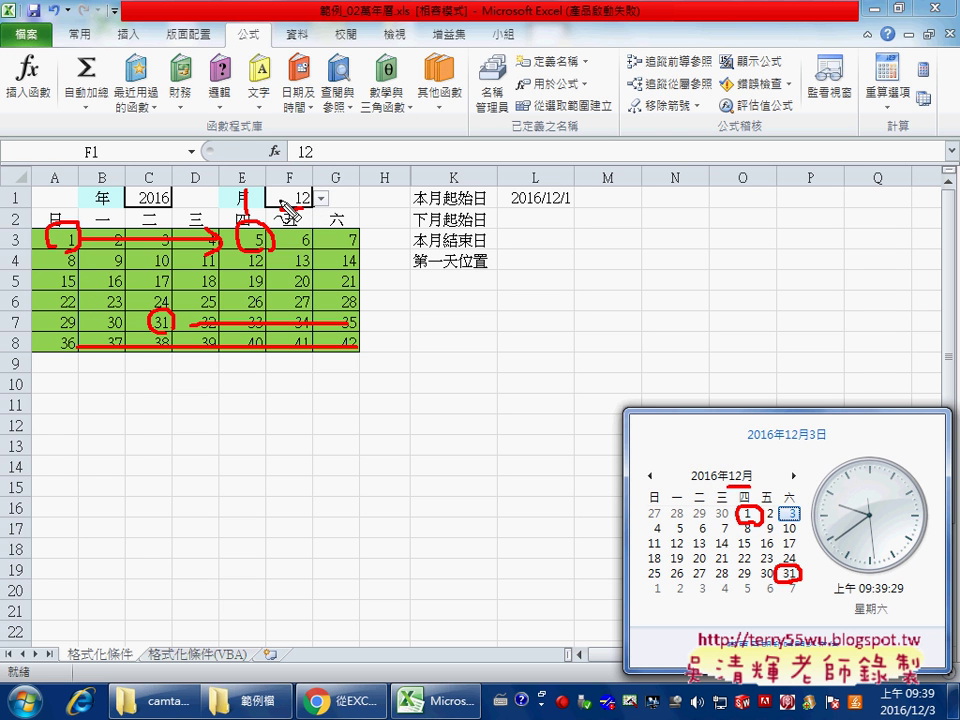
mouse_move(282, 190)
mouse_down()
mouse_move(325, 180)
mouse_move(286, 208)
mouse_up()
drag(150, 172, 185, 200)
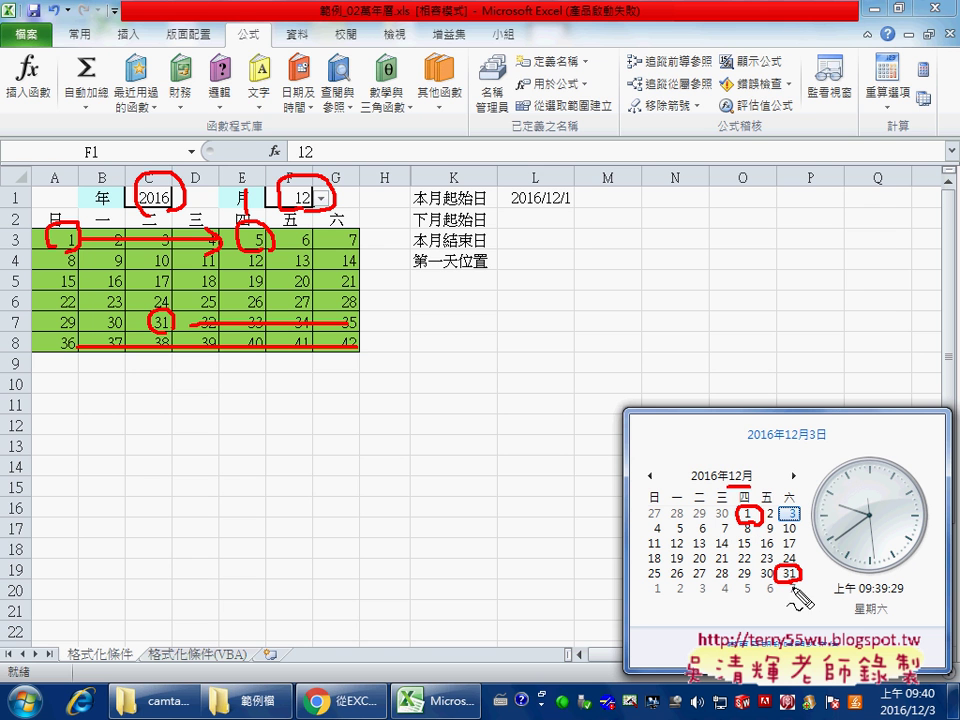
drag(665, 440, 812, 592)
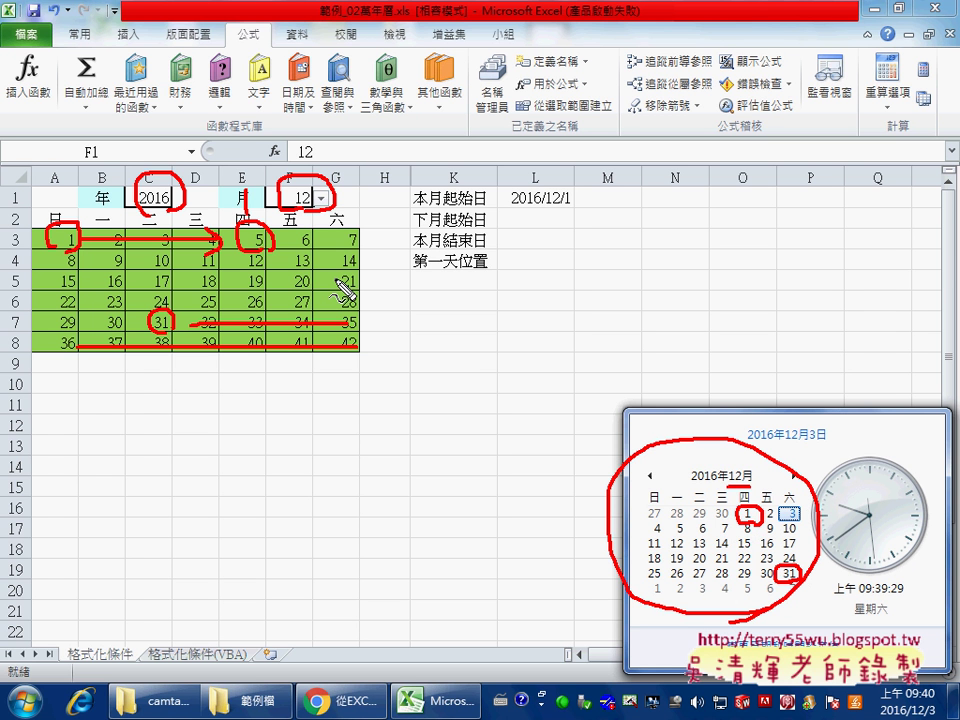